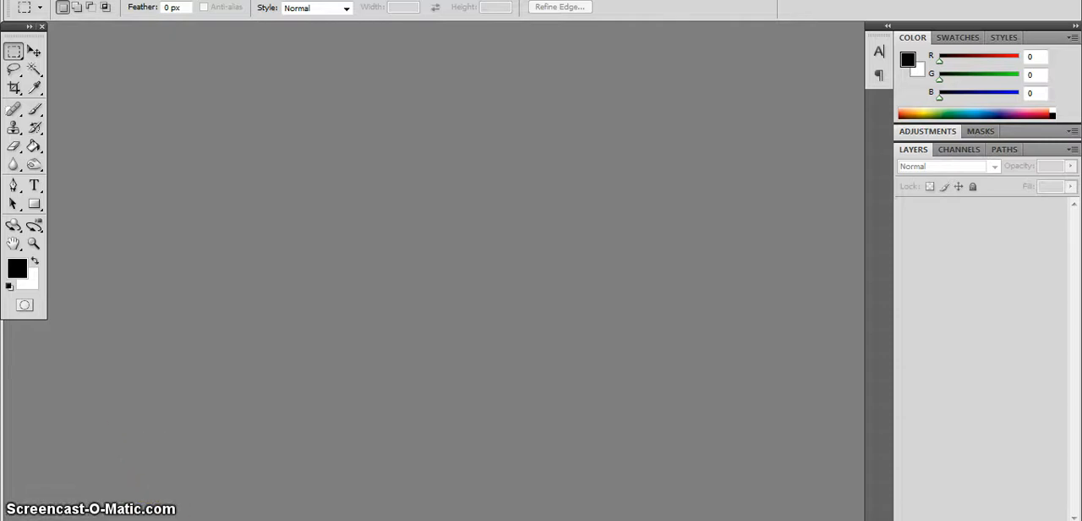
Switch to the browser's Empire magazine cover results, check the Captain America cover's pixel dimensions, and return to Photoshop.
mouse_move(135, 520)
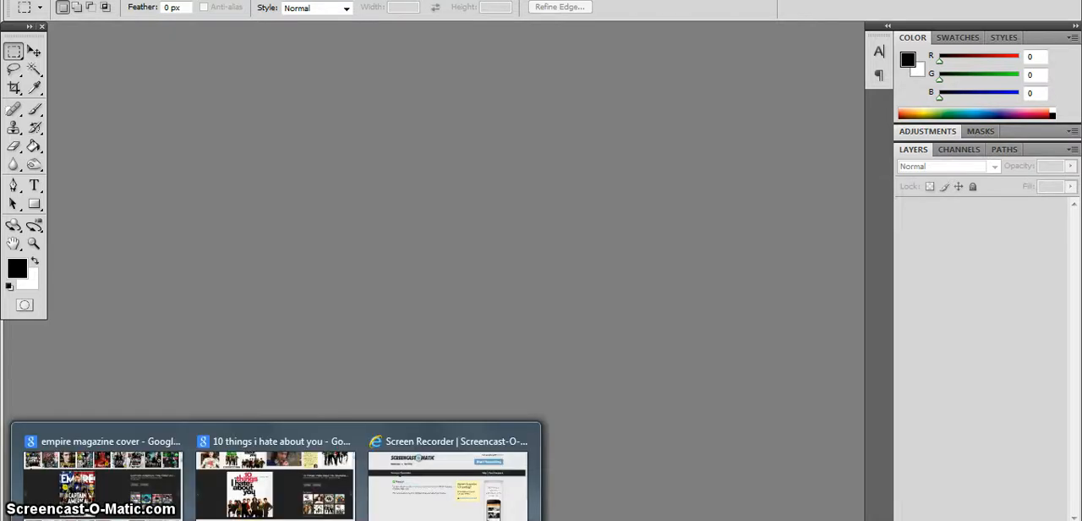
click(165, 486)
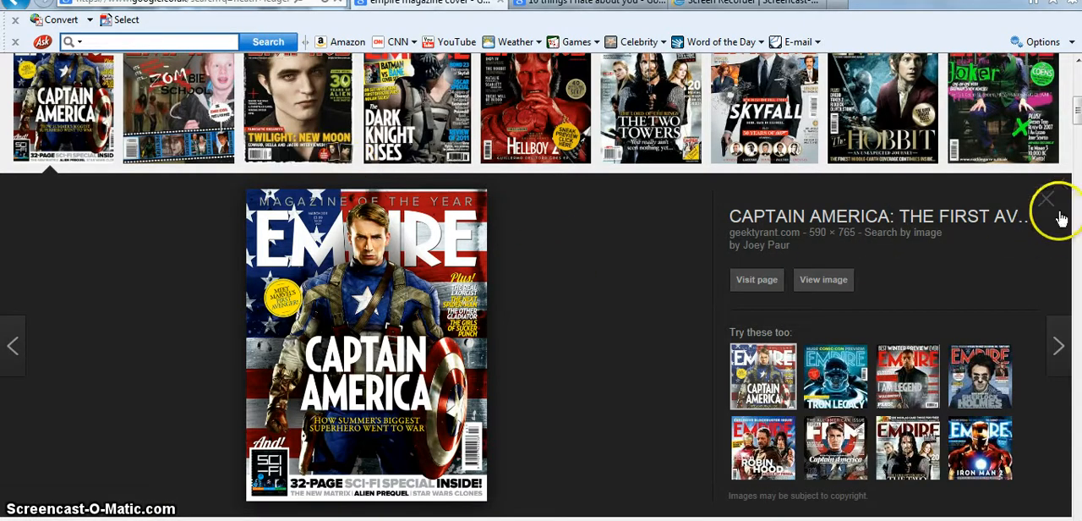
drag(1077, 115, 1076, 80)
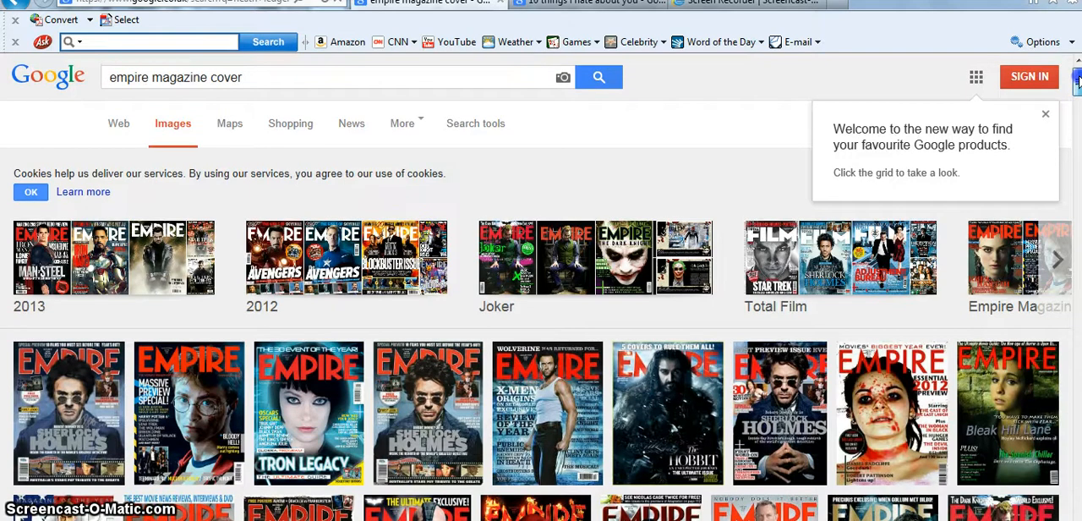
scroll(1076, 80, down, 5)
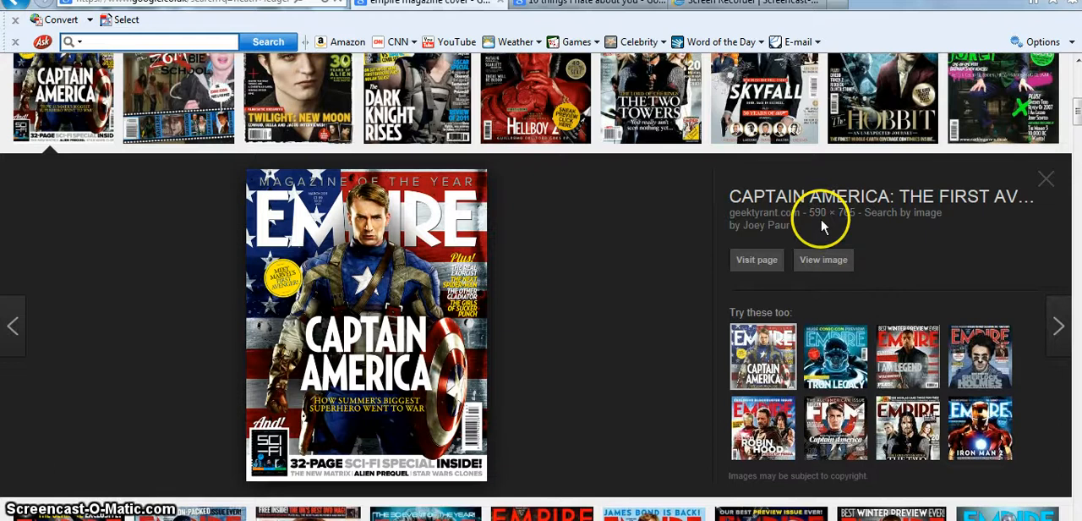
key(alt+Tab)
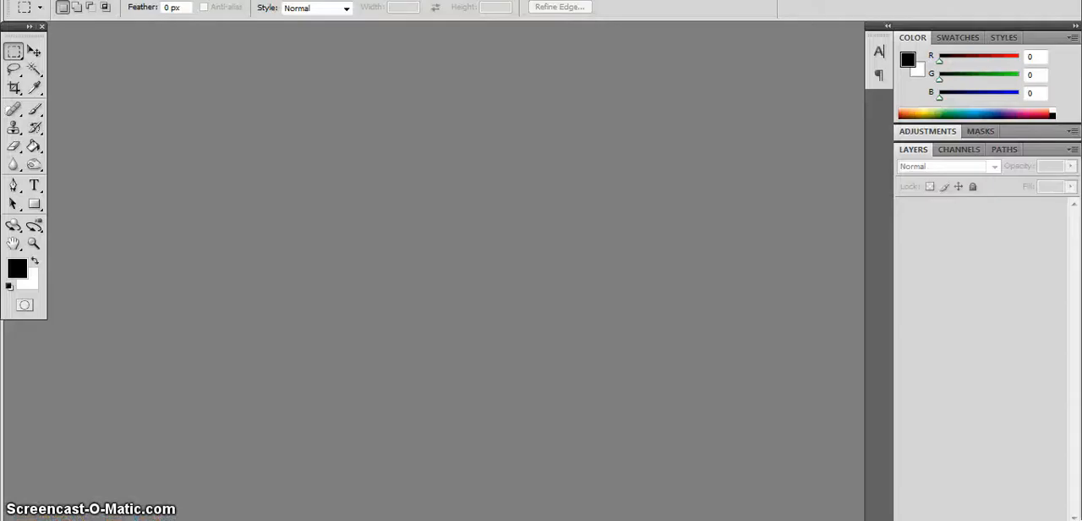
Create a new blank document 590 pixels wide and 765 pixels high.
click(45, 0)
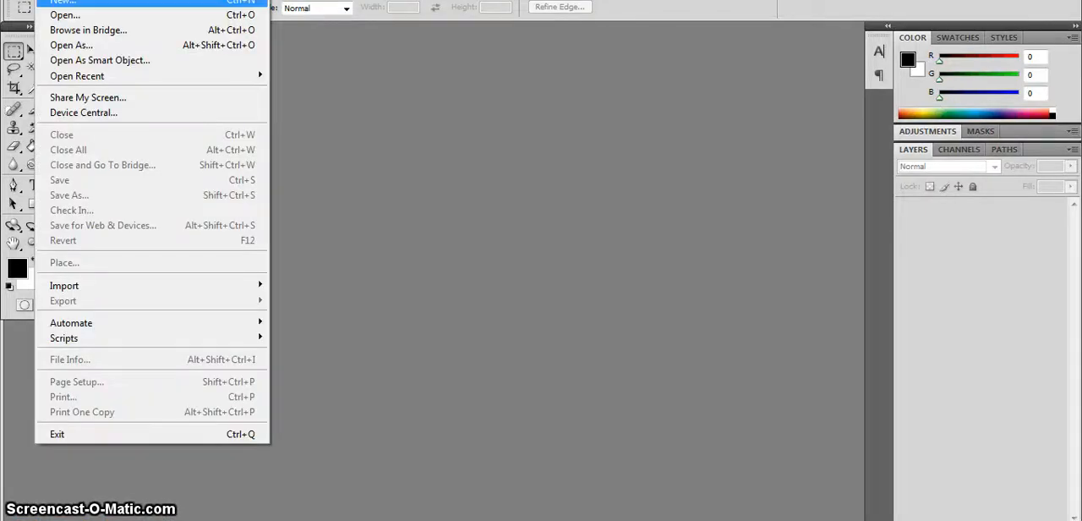
click(63, 2)
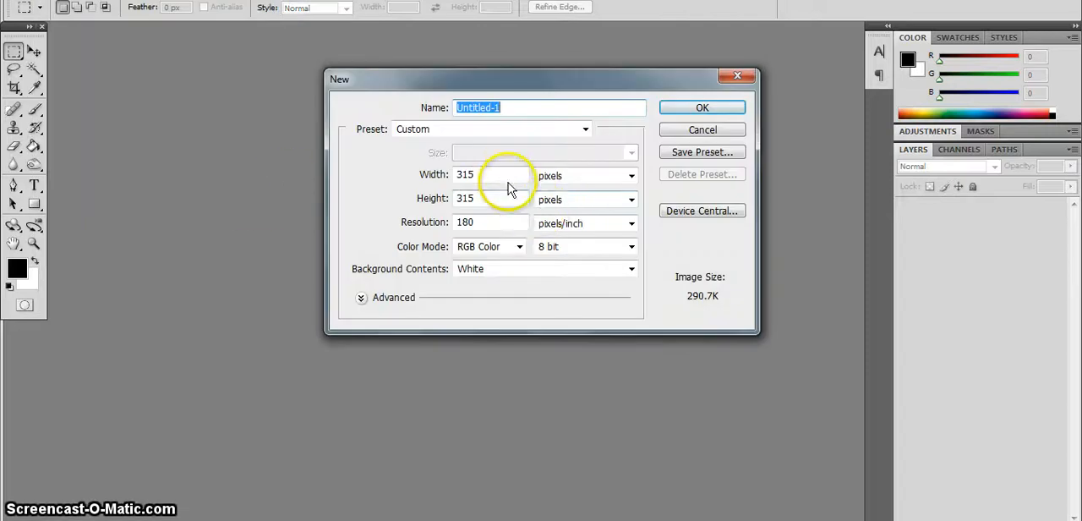
drag(496, 174, 440, 176)
text(590)
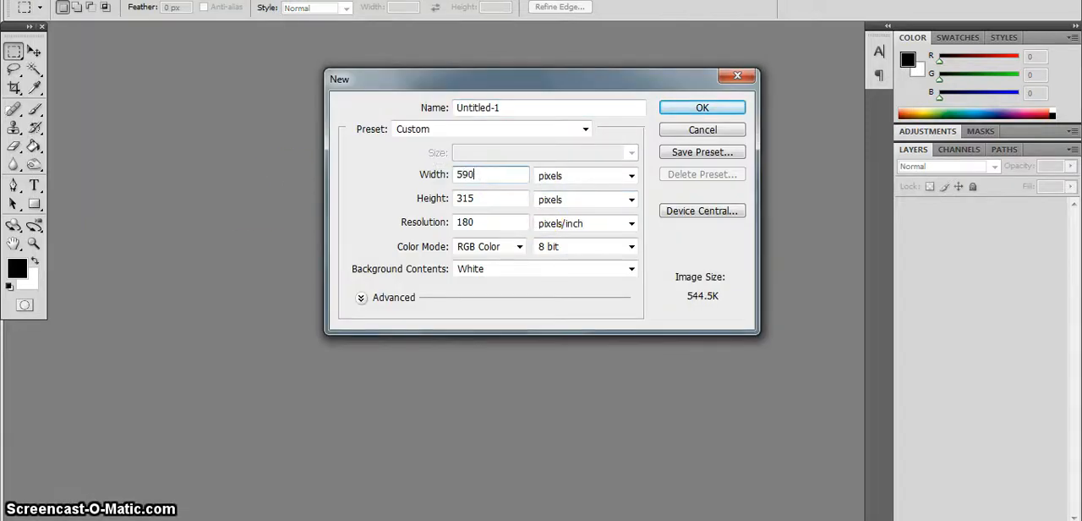
click(480, 197)
key(BackSpace)
text(765)
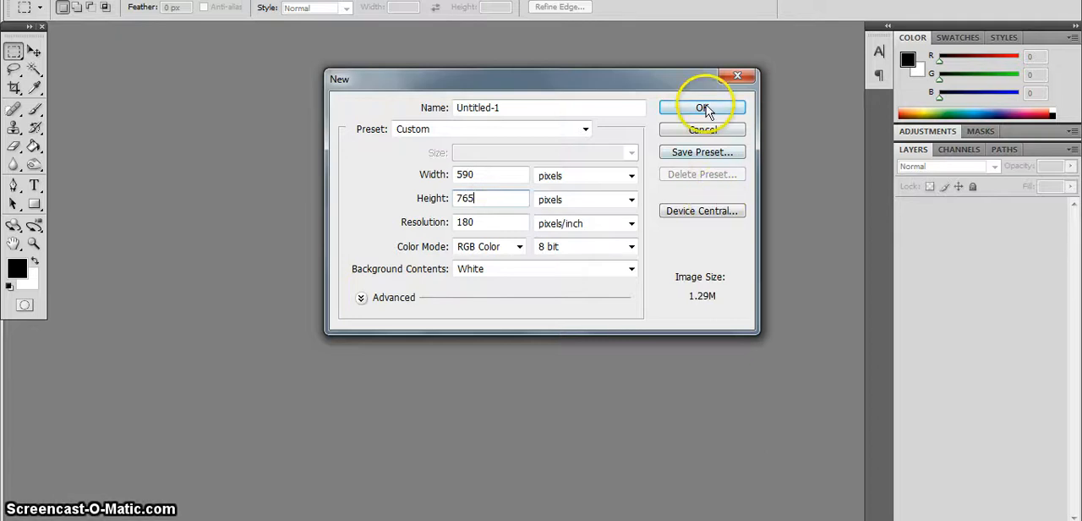
click(632, 175)
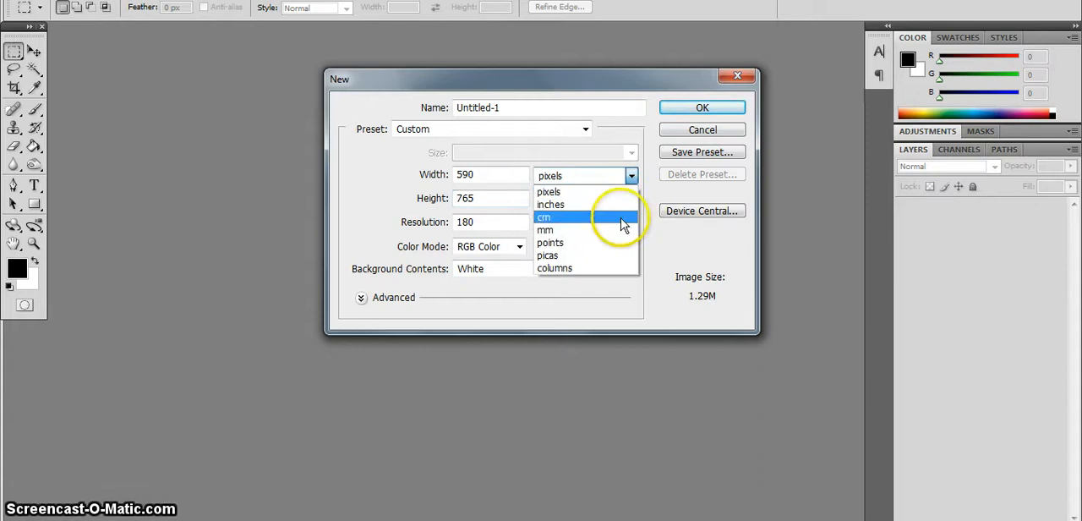
click(627, 197)
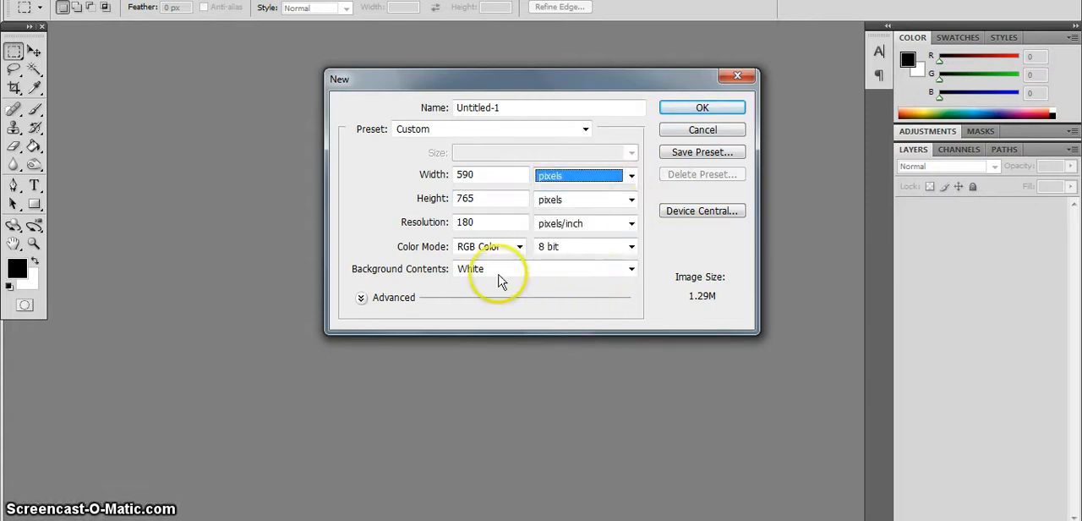
click(700, 110)
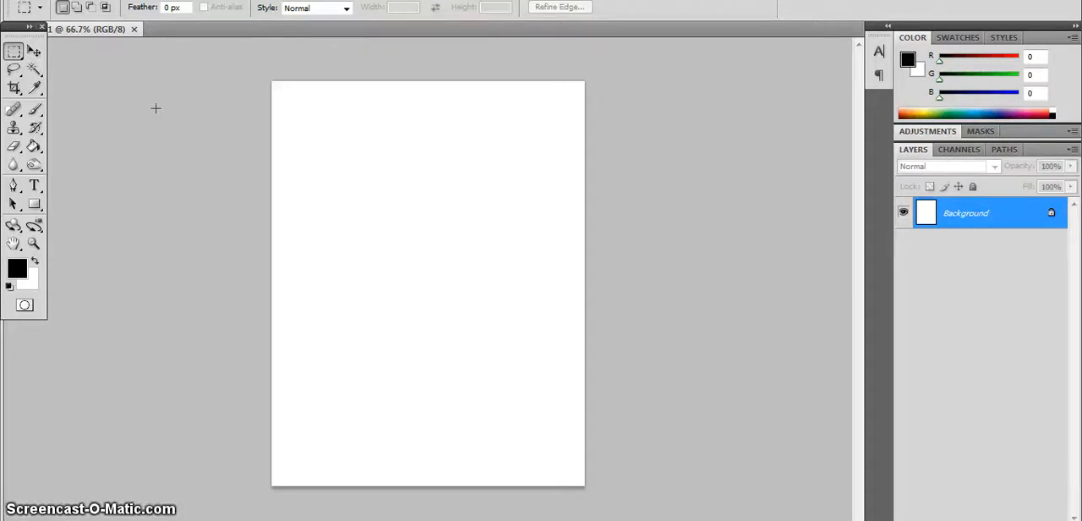
Open the heath-ledger-1 portrait from the Empire Cover folder.
click(56, 1)
click(66, 15)
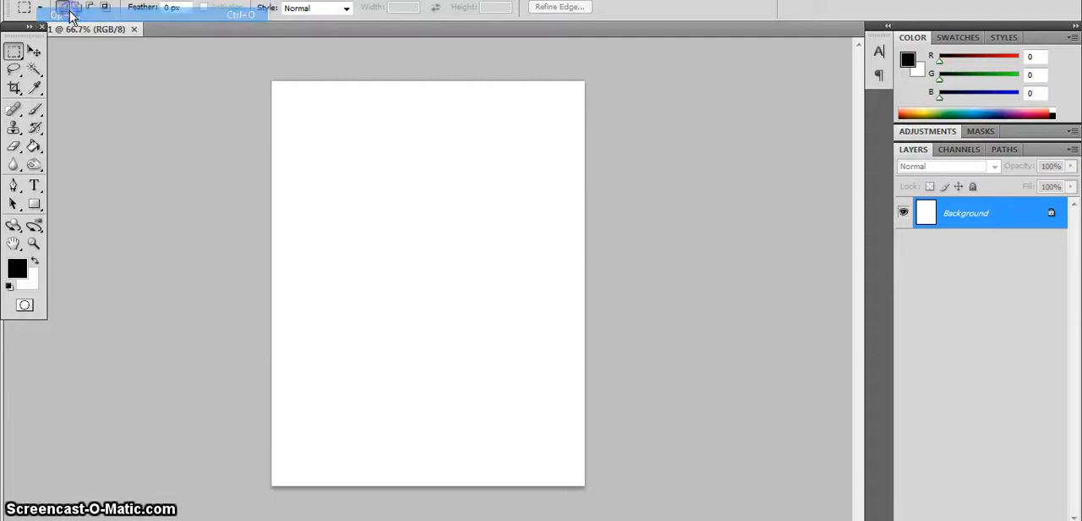
double_click(380, 161)
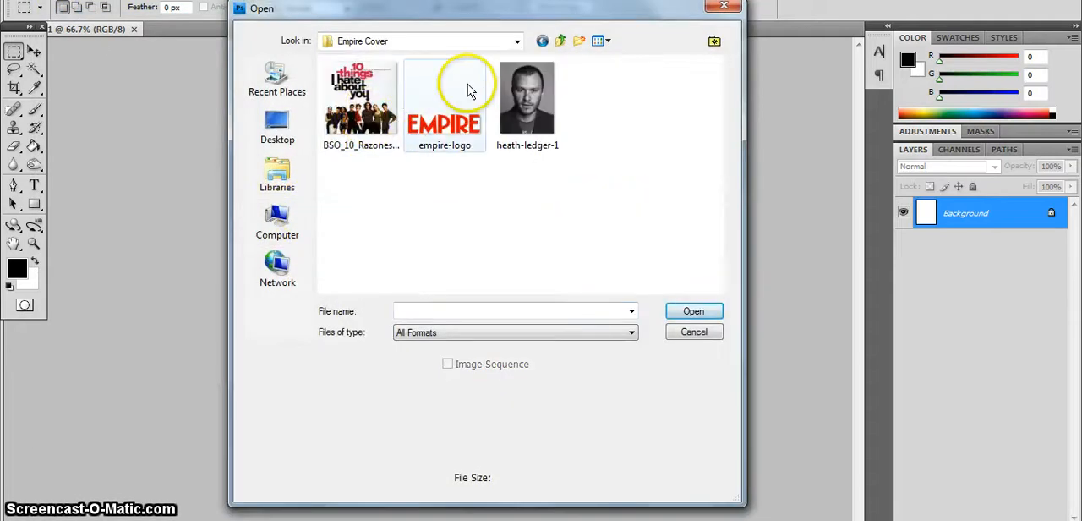
double_click(524, 102)
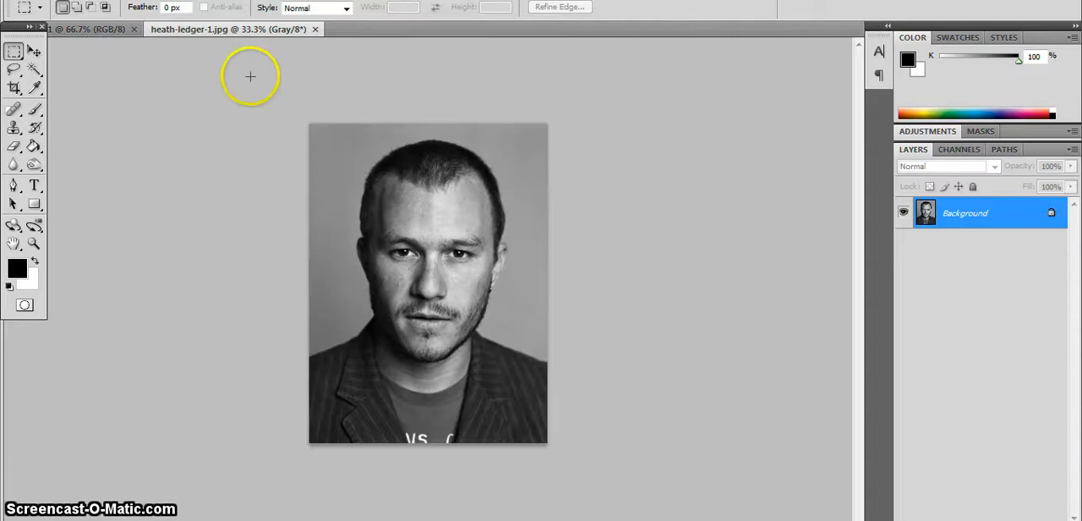
click(100, 30)
click(173, 28)
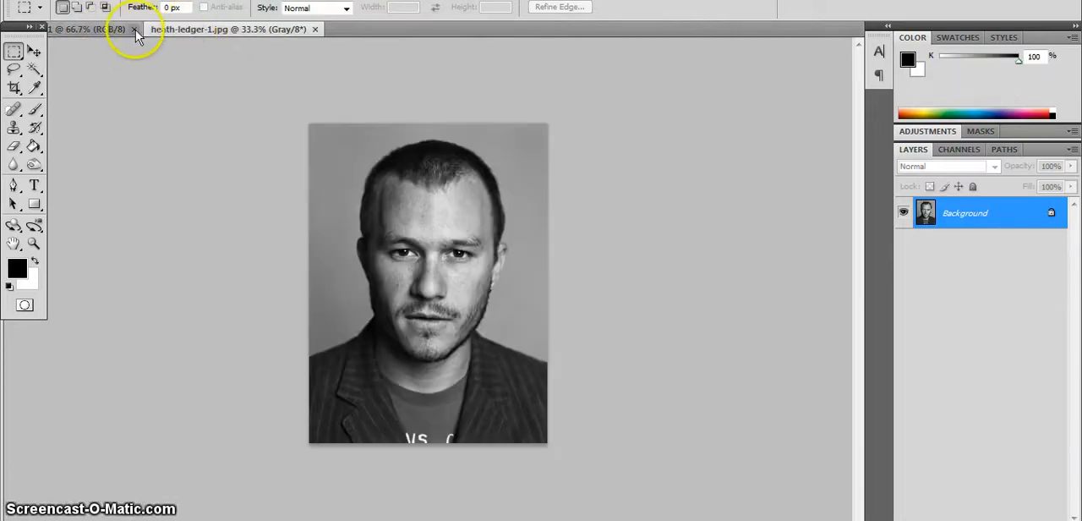
click(102, 29)
click(177, 30)
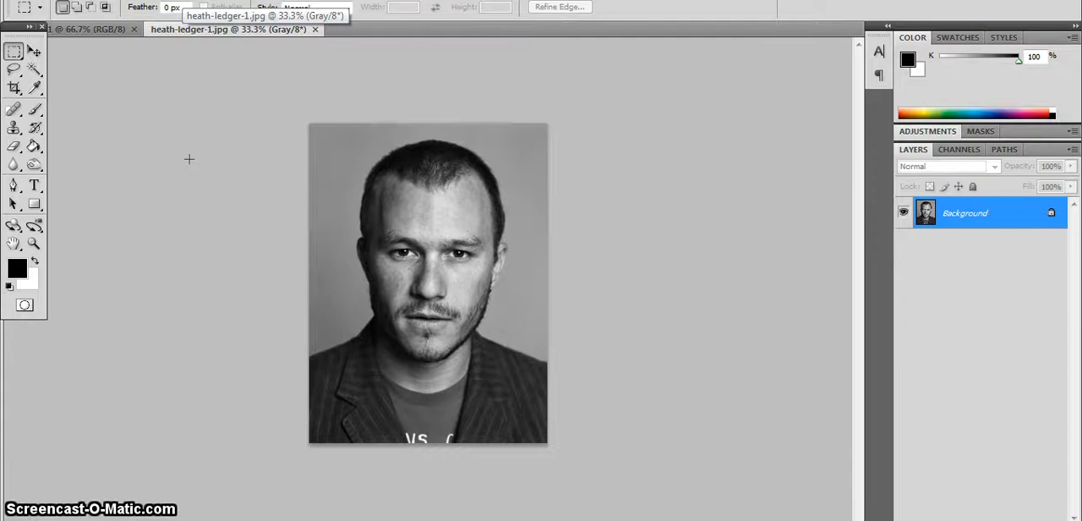
Copy the entire portrait into the blank 590 by 765 document as a layer and activate the Move tool.
key(ctrl+a)
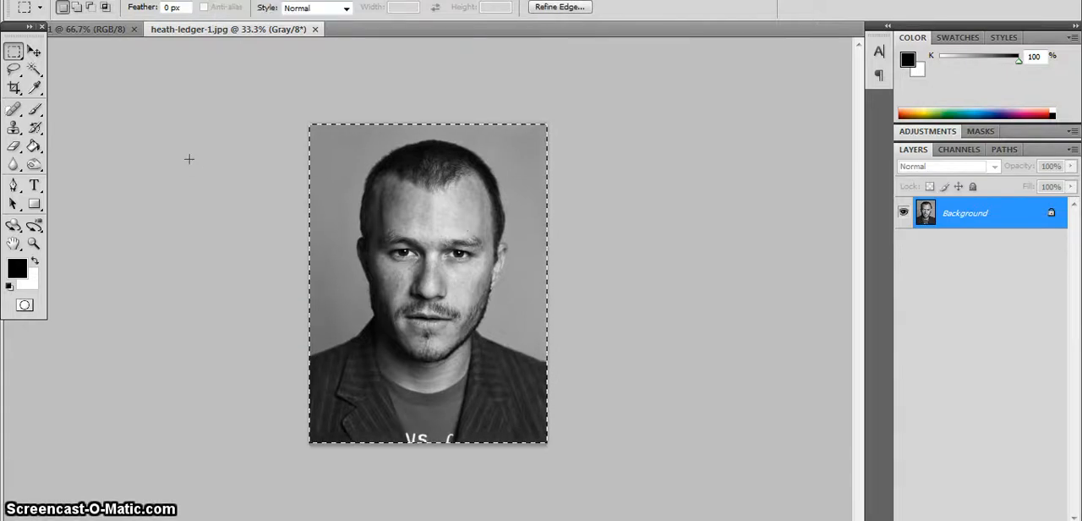
click(80, 29)
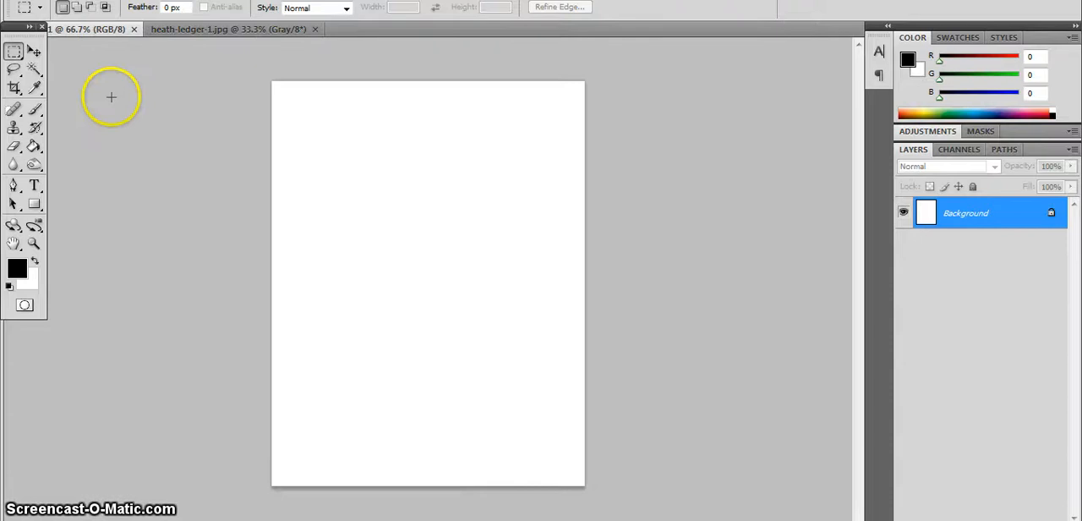
key(ctrl+v)
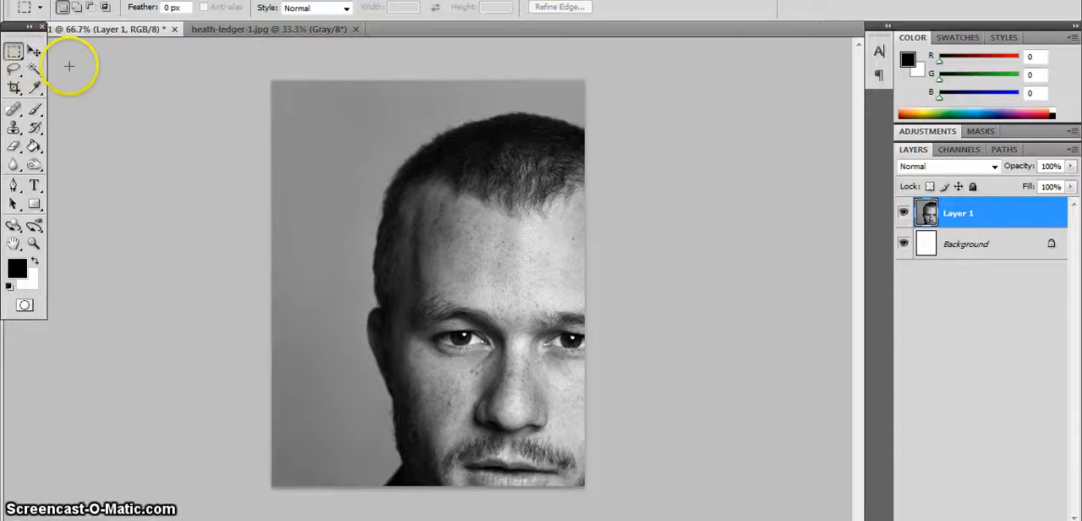
click(35, 53)
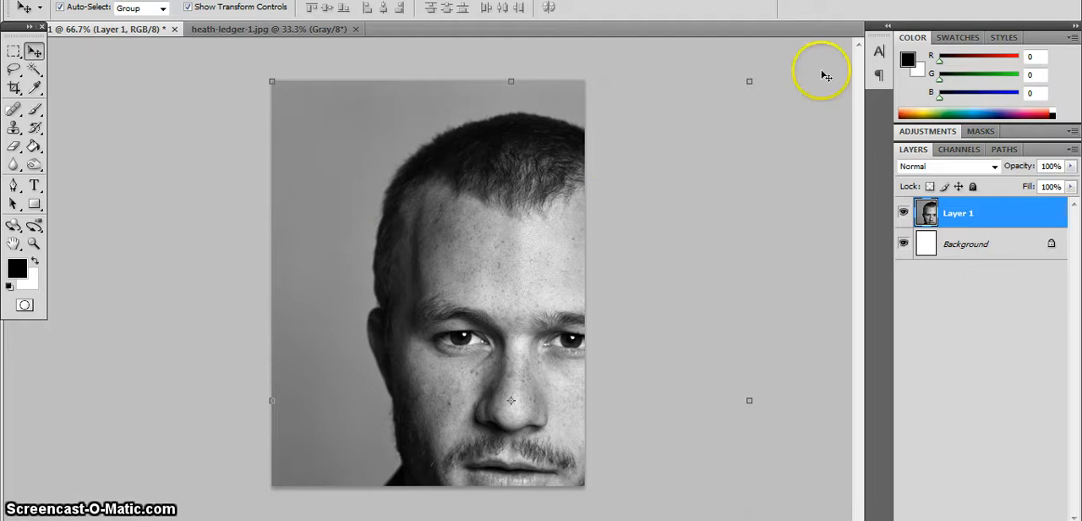
drag(752, 82, 532, 262)
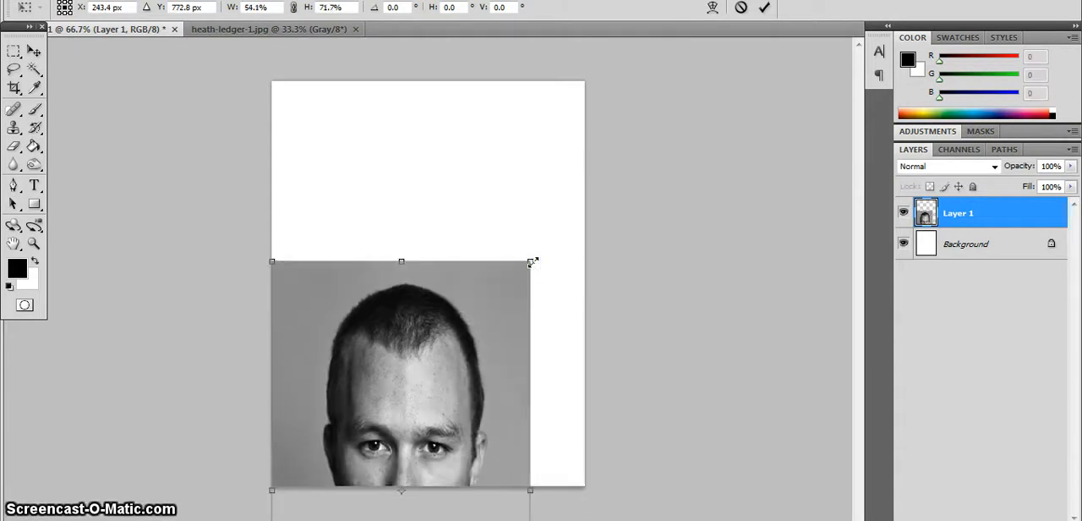
drag(458, 345, 458, 345)
click(741, 7)
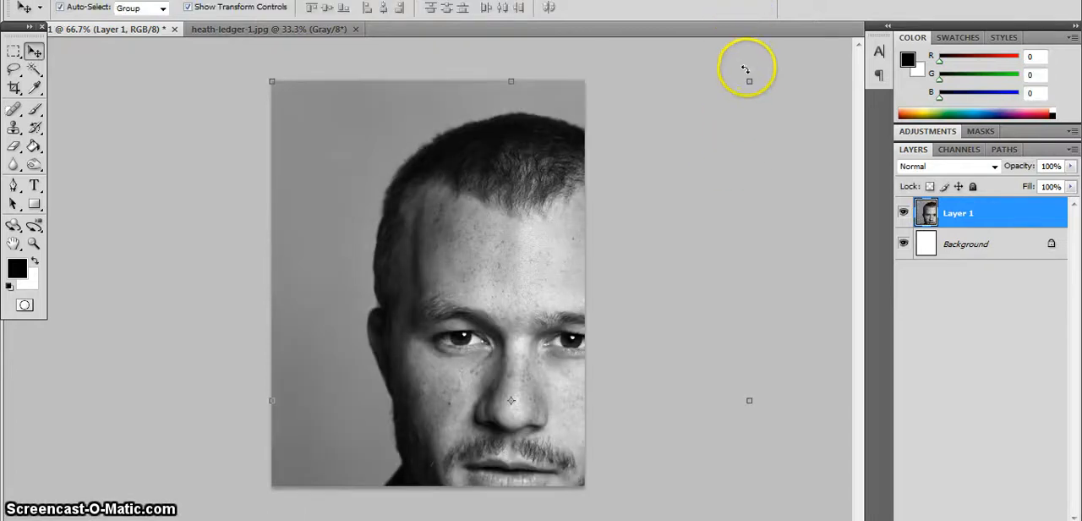
Scale the portrait layer proportionally to about 65.4% and move it up so it fills the page.
drag(749, 81, 584, 302)
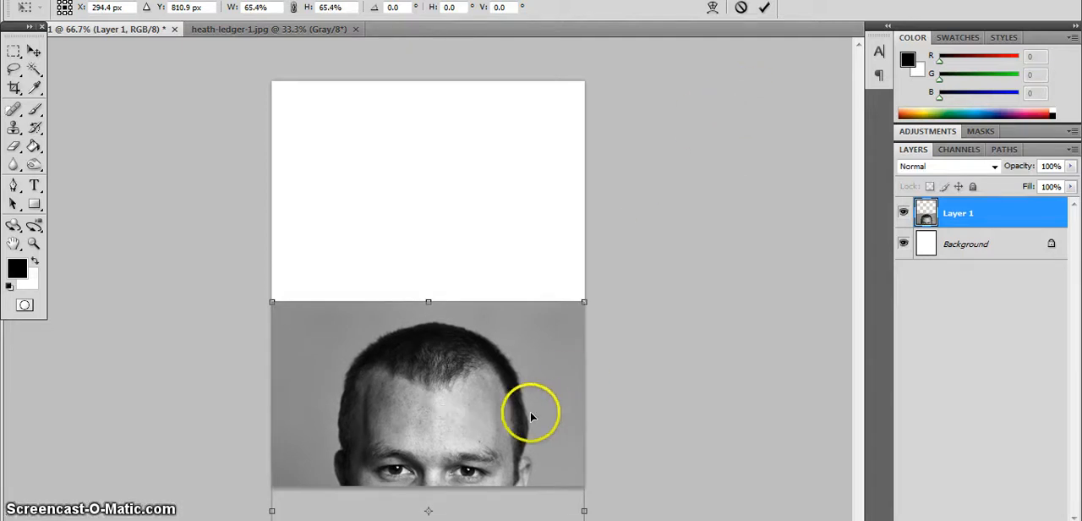
drag(530, 412, 531, 192)
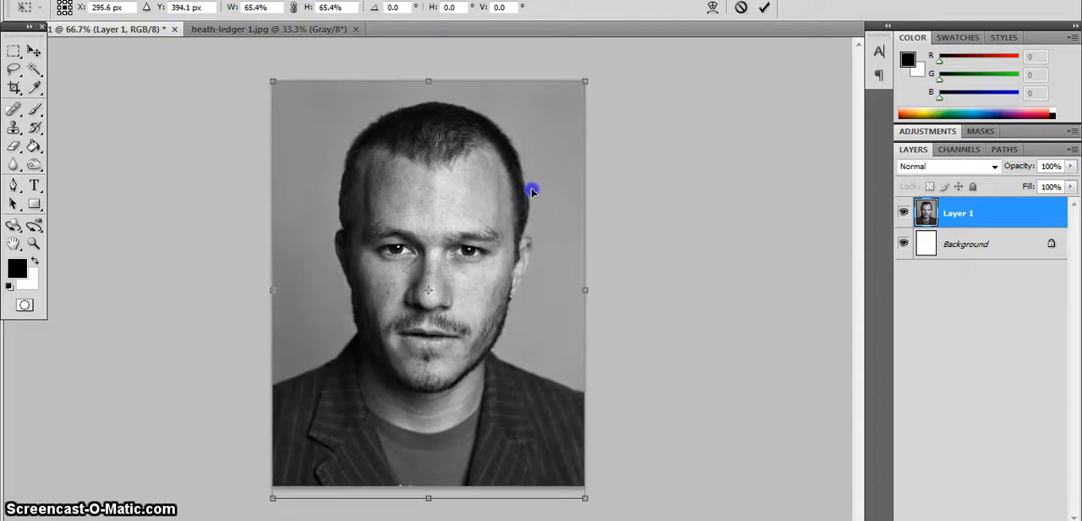
click(763, 8)
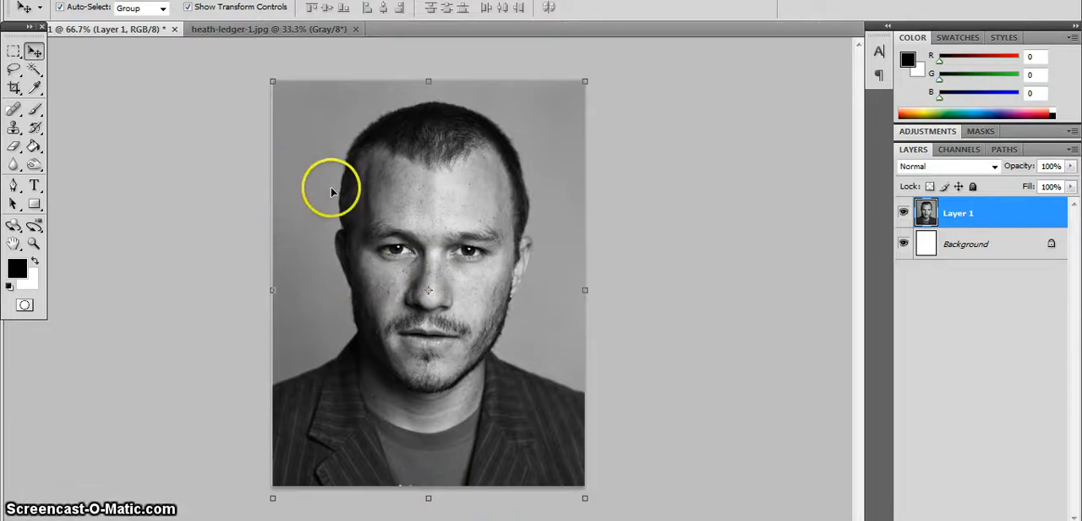
Nudge the portrait layer sideways and stretch its left edge to about 100.3% width so it covers the page edge.
key(Left)
key(Right)
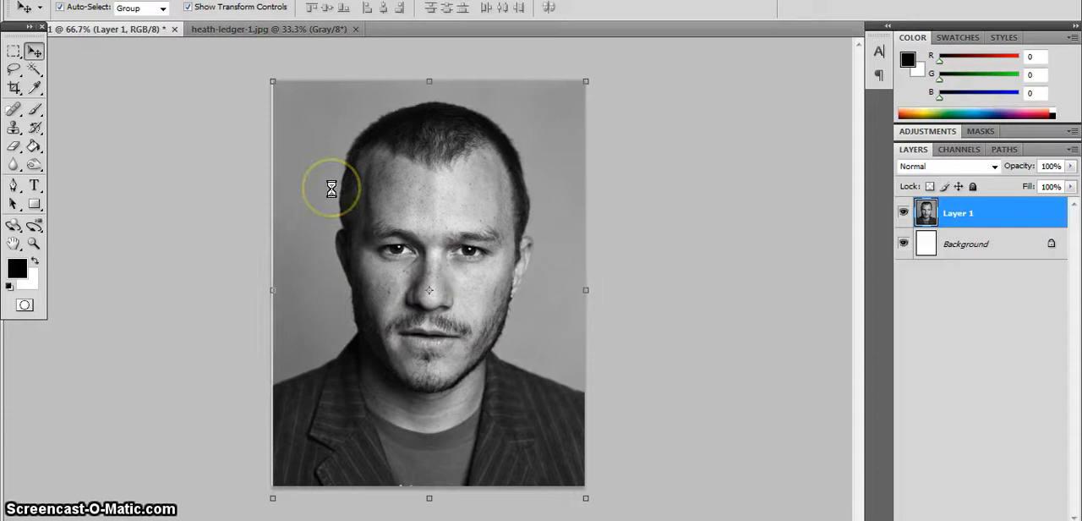
click(273, 291)
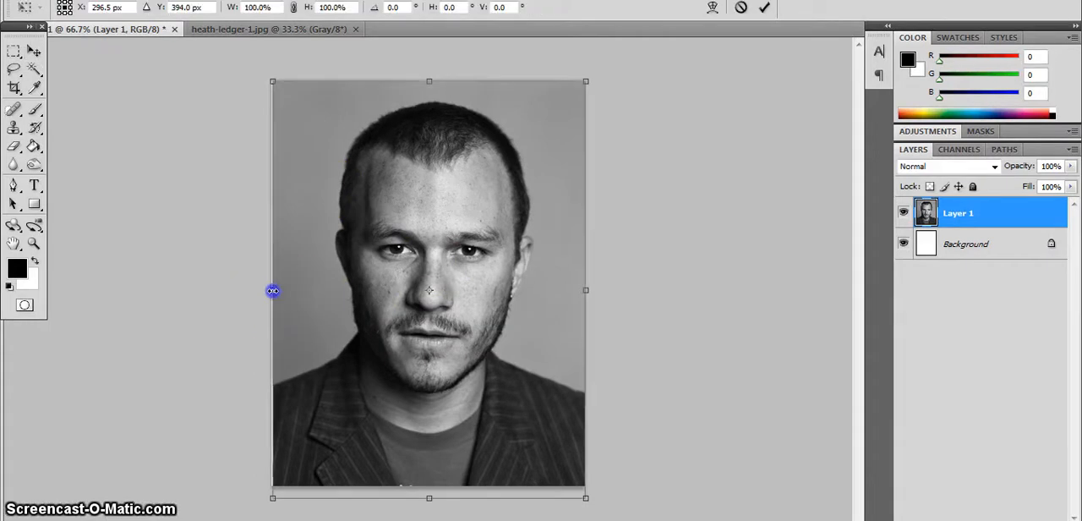
drag(270, 291, 270, 291)
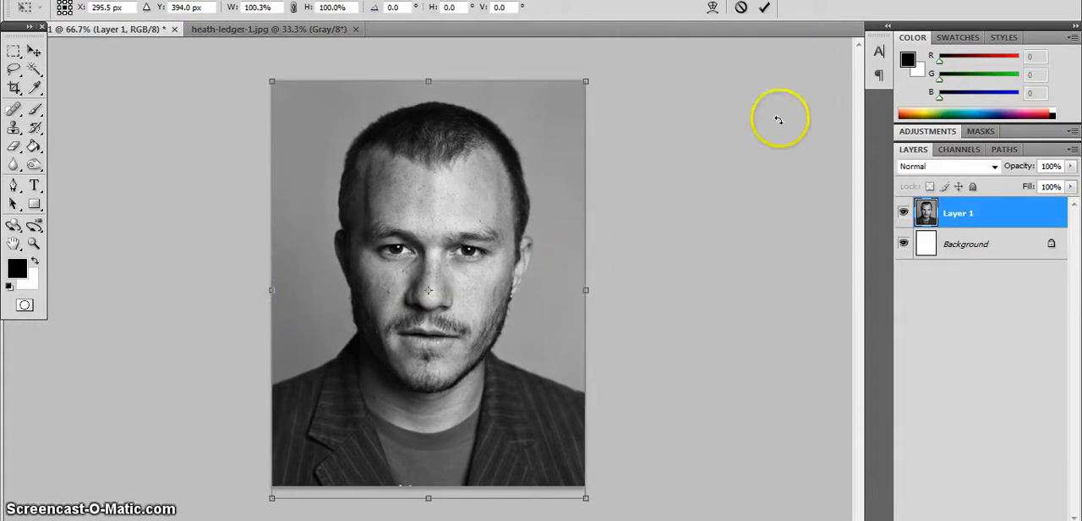
click(764, 9)
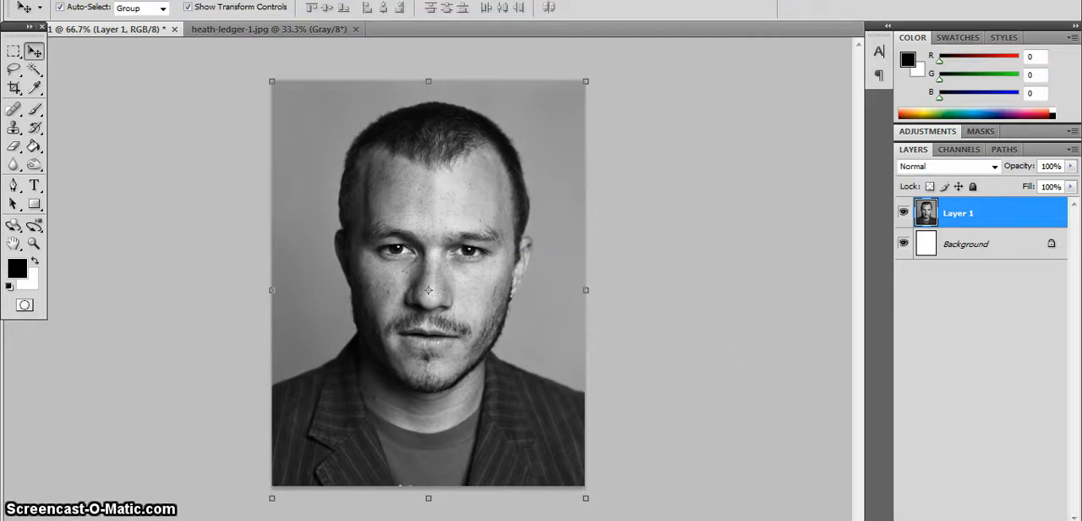
Open the empire-logo image and copy the whole logo into the cover document as a layer above the portrait.
click(46, 0)
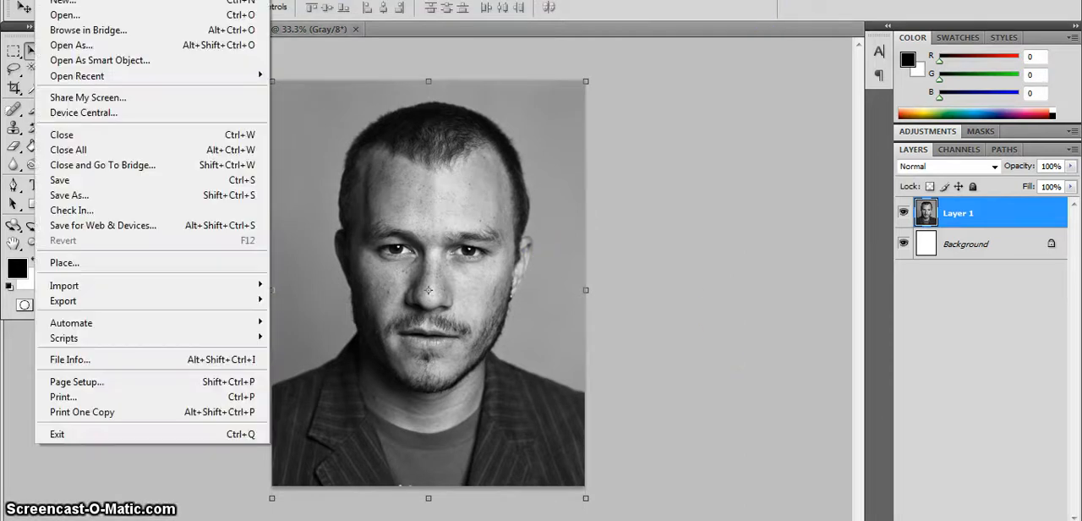
click(65, 15)
double_click(435, 120)
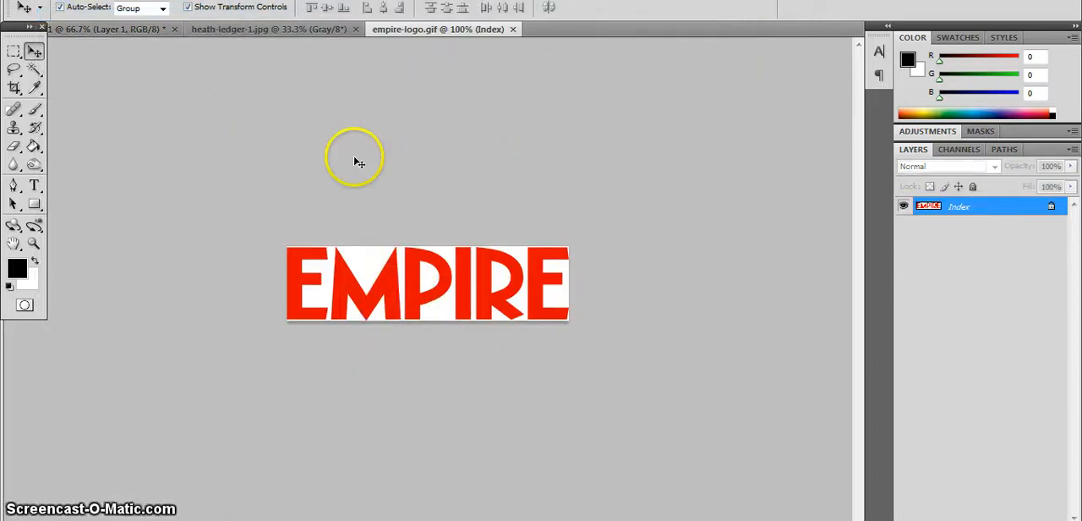
key(ctrl+a)
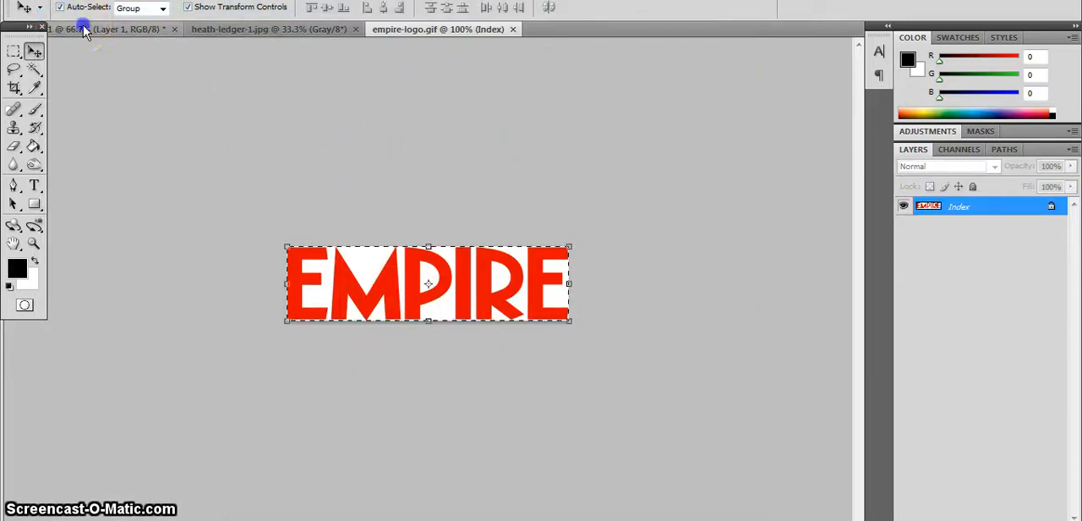
drag(84, 32, 164, 92)
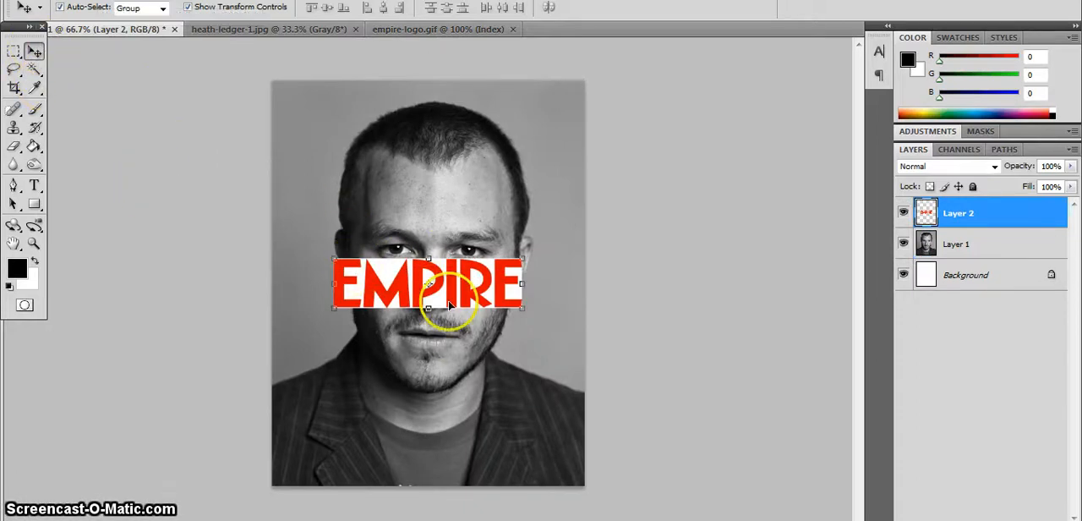
Scale the EMPIRE logo proportionally to 156% and place it across the top edge of the page.
drag(451, 292, 453, 174)
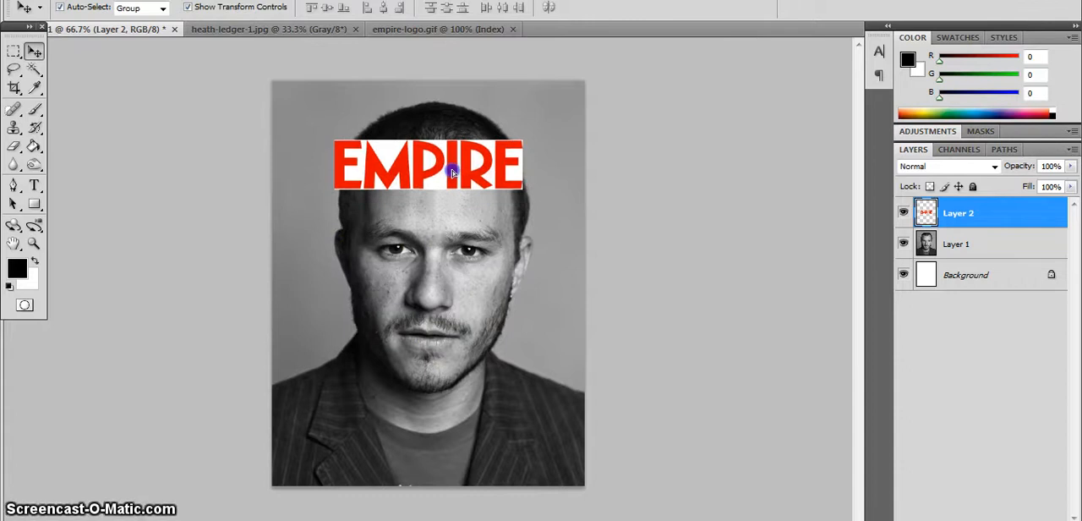
click(353, 145)
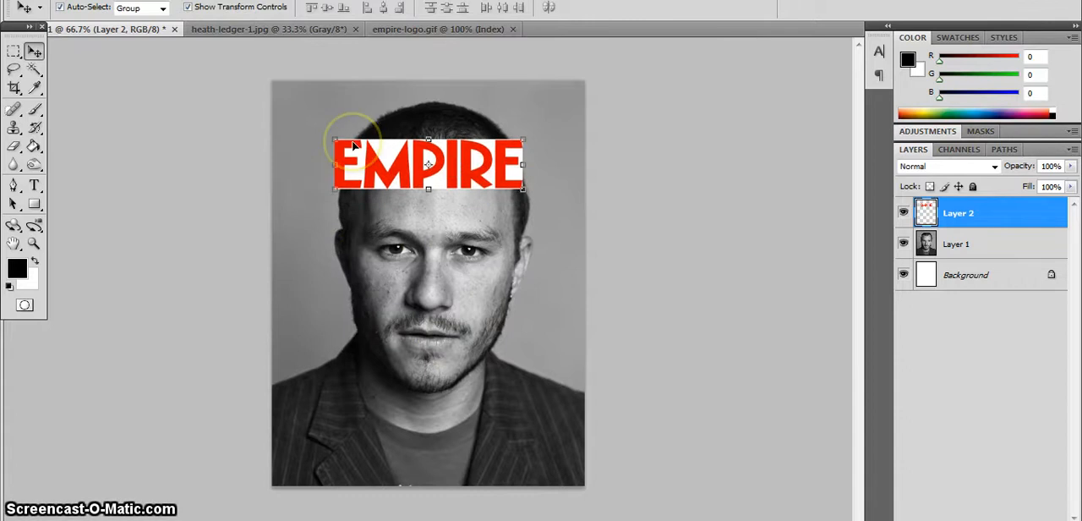
drag(335, 138, 278, 117)
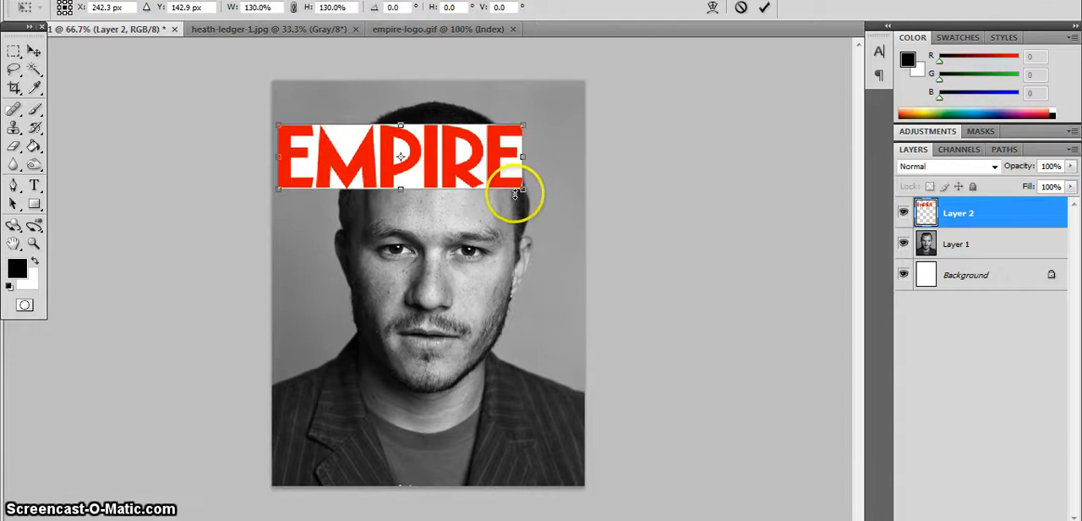
drag(523, 190, 526, 192)
drag(526, 192, 528, 192)
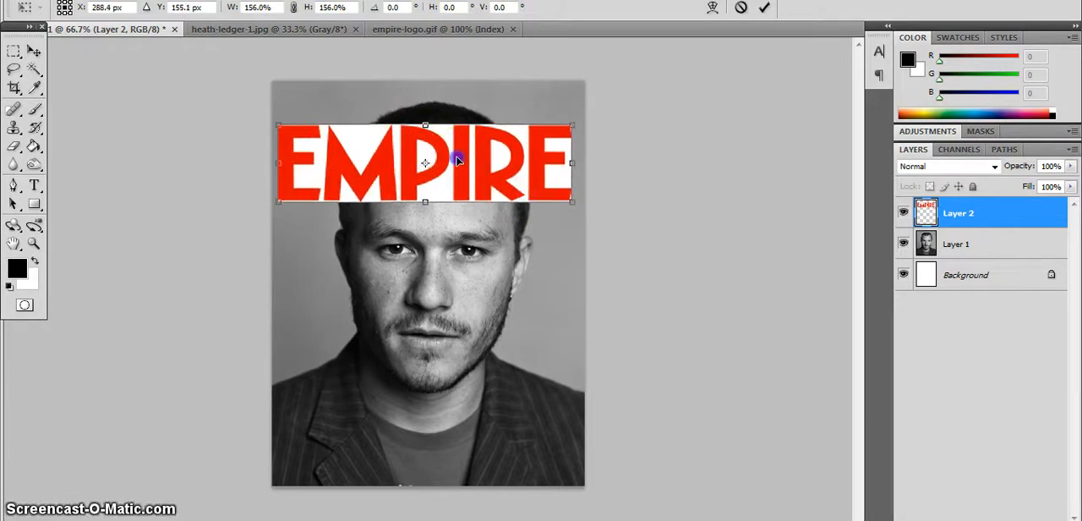
drag(456, 156, 457, 118)
click(763, 10)
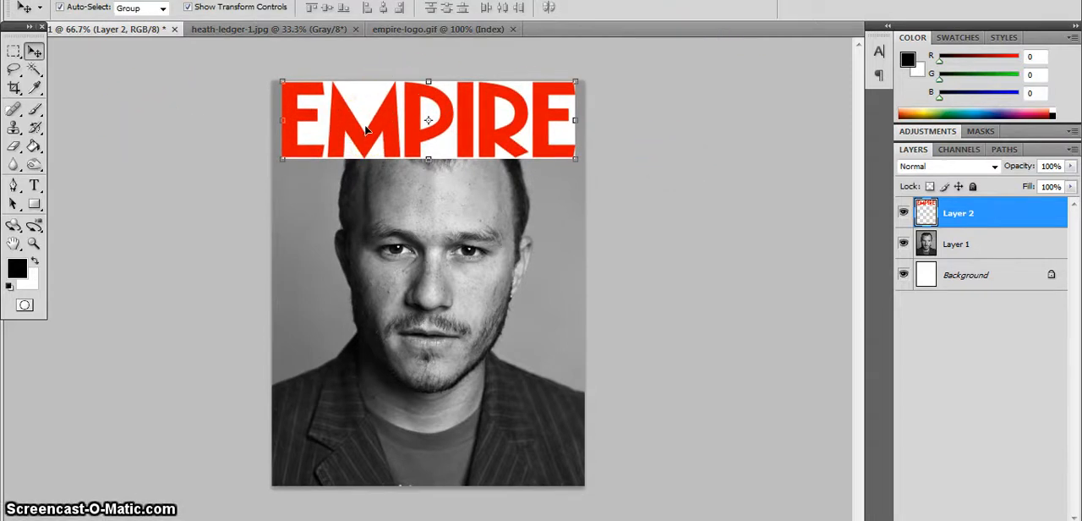
Use the Magic Wand to delete the logo's white background in the upper notch of the M and around the letters from P to the last E.
click(34, 70)
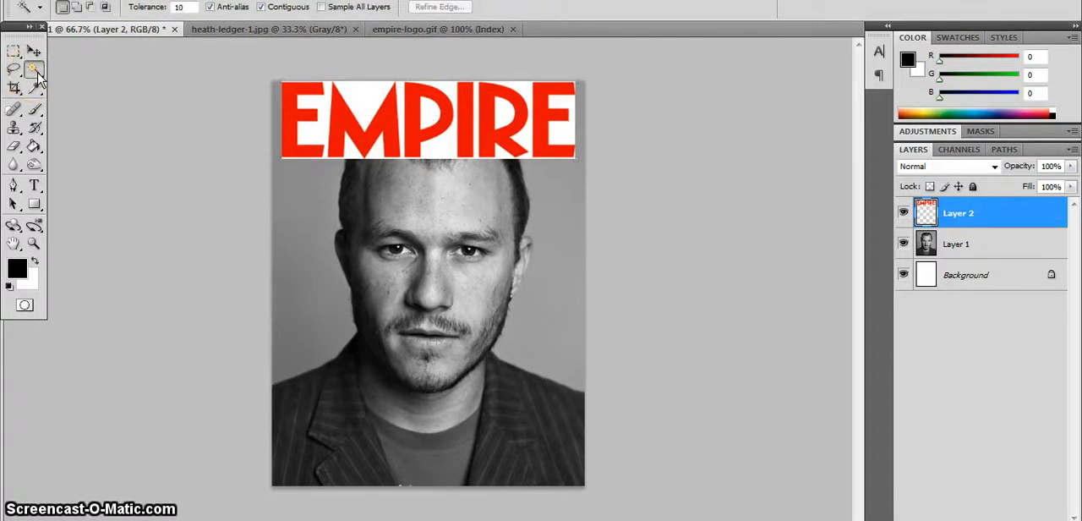
click(362, 101)
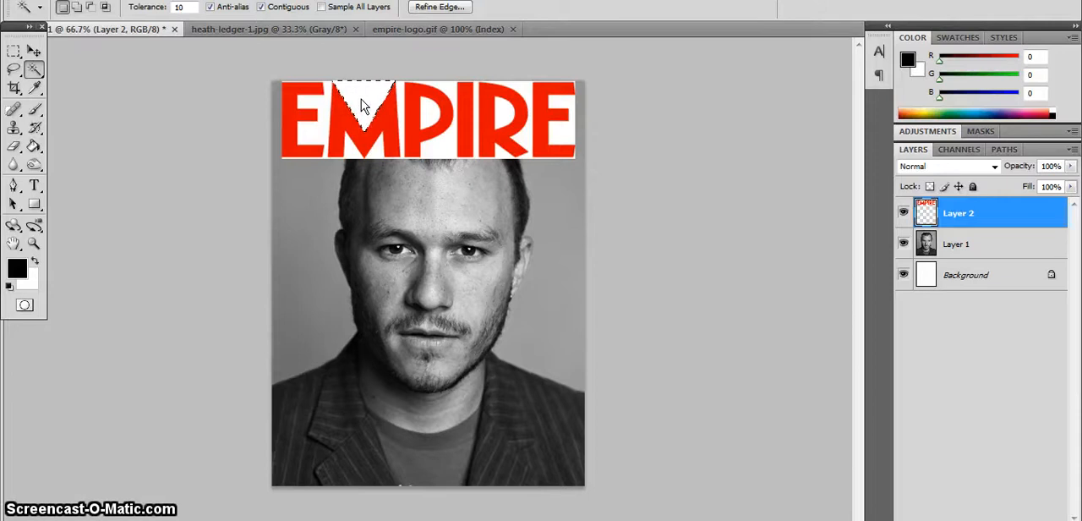
key(Delete)
click(375, 157)
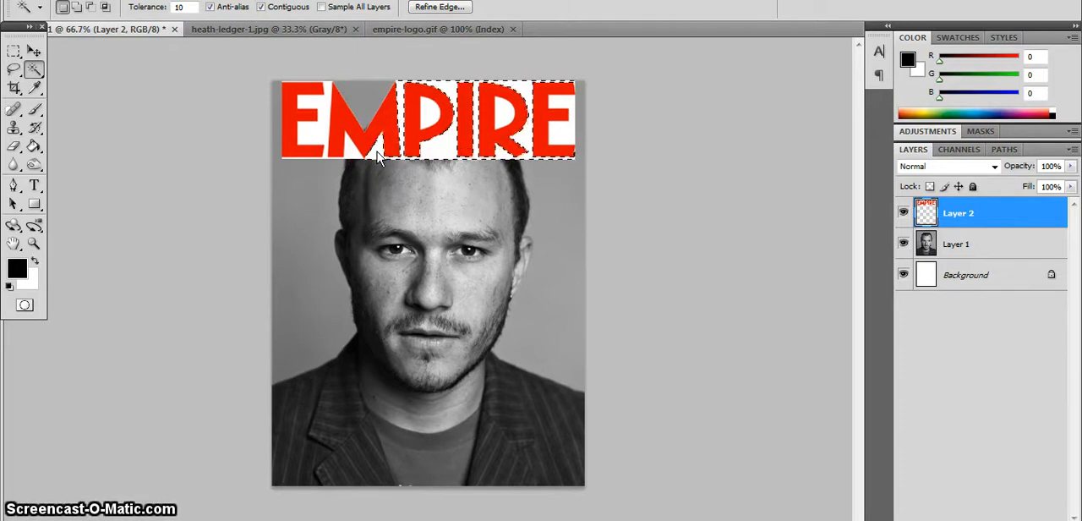
key(Delete)
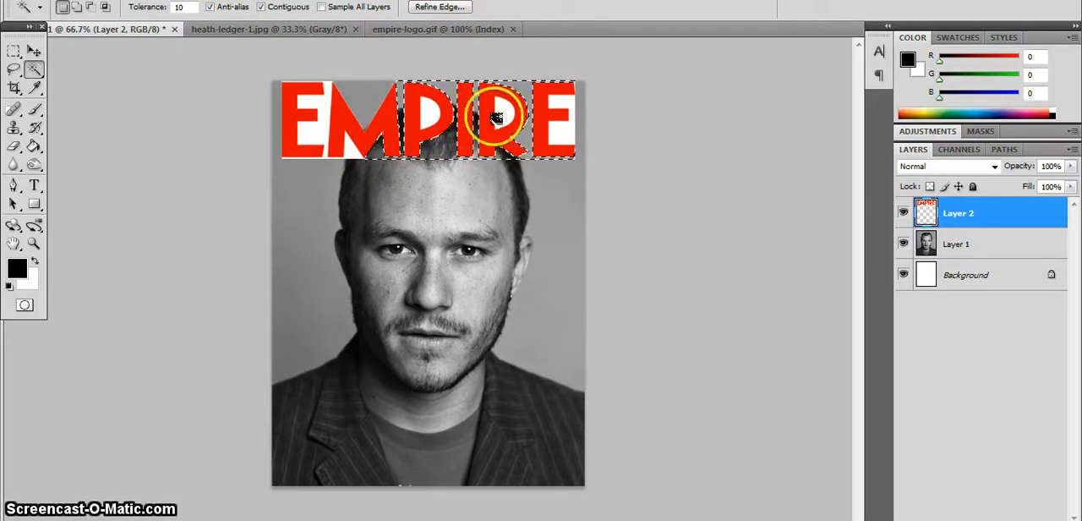
key(shift)
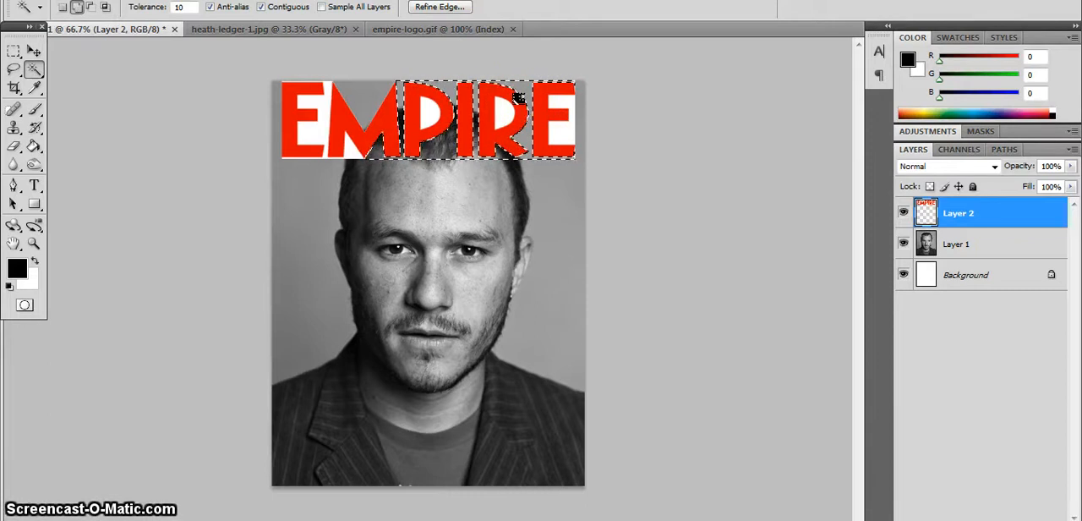
shift+click(428, 111)
shift+click(475, 112)
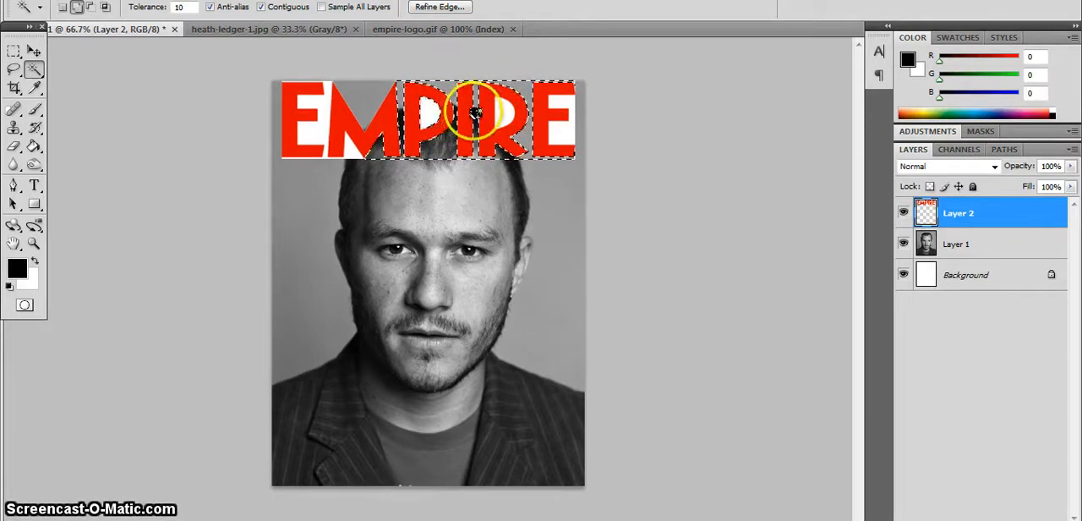
shift+click(505, 111)
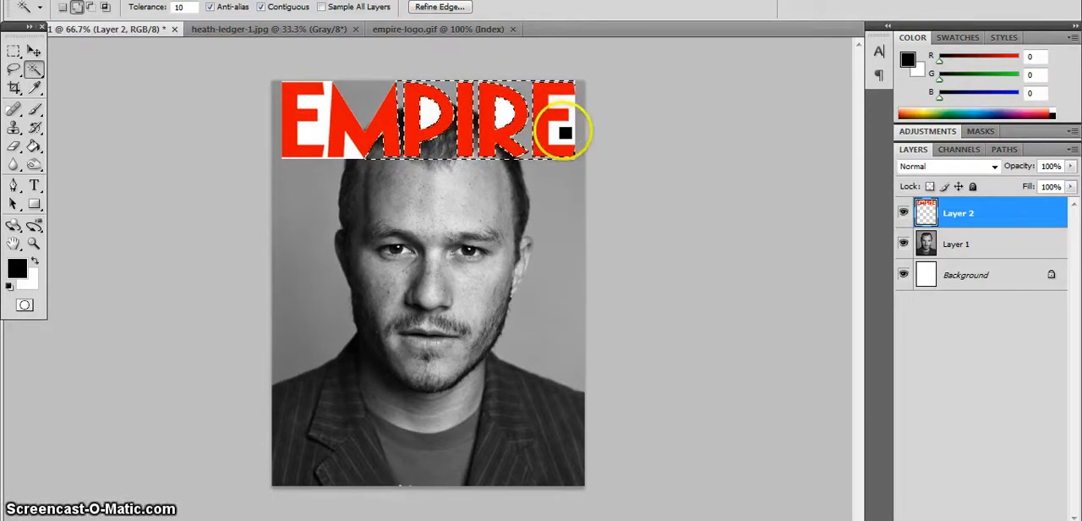
shift+click(565, 132)
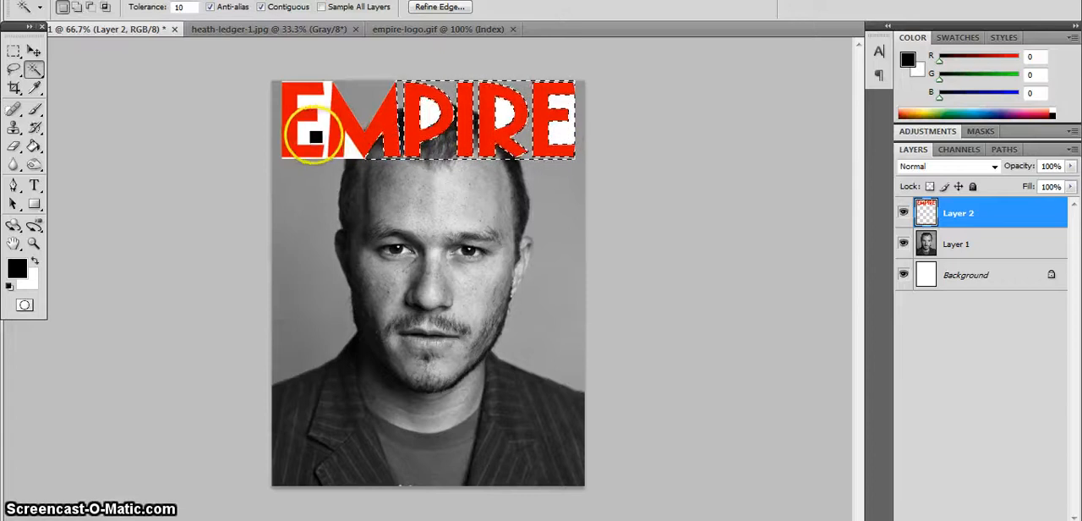
Select the remaining white around the first E and inside the P, R and last E, delete it and deselect.
click(315, 136)
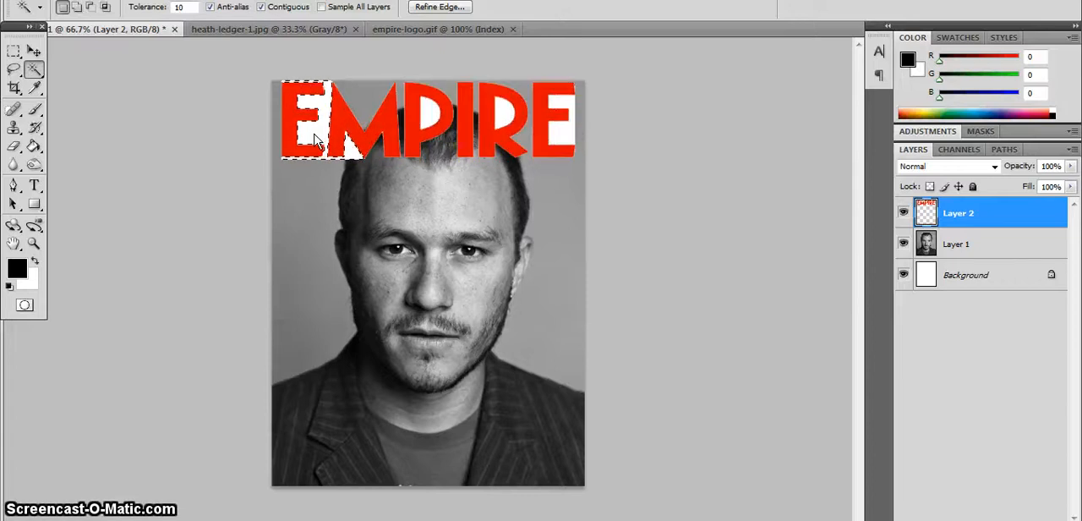
shift+click(427, 113)
shift+click(500, 108)
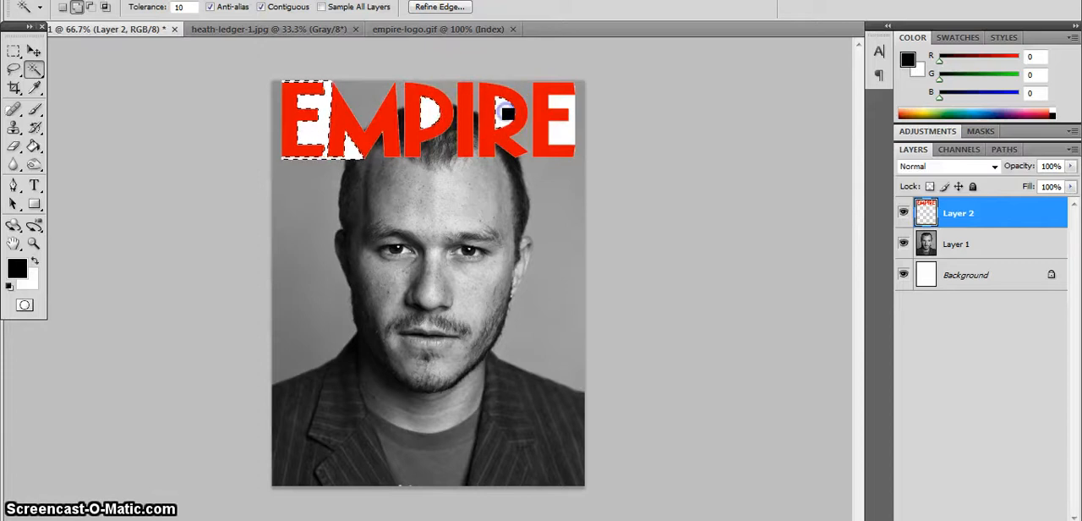
shift+click(557, 112)
key(Delete)
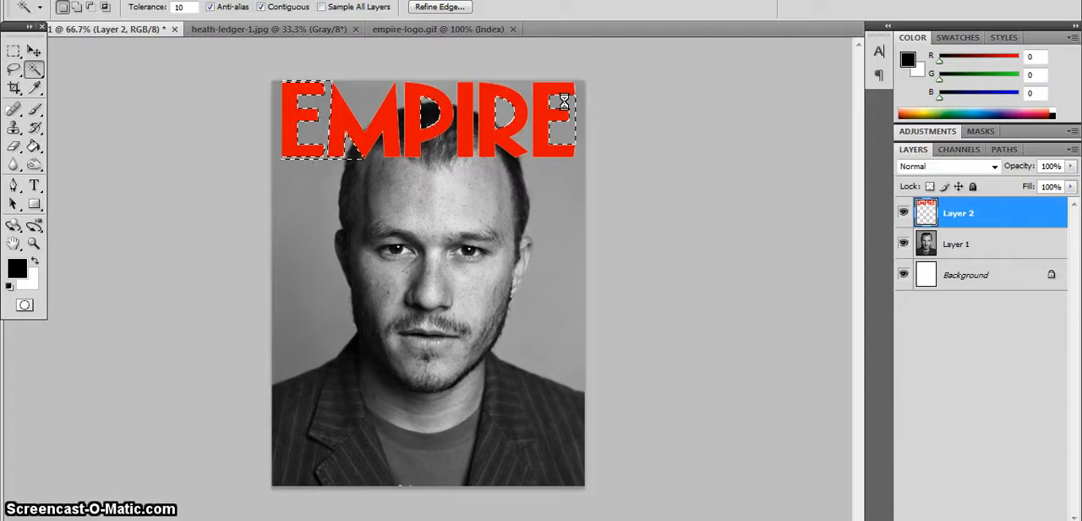
key(ctrl+d)
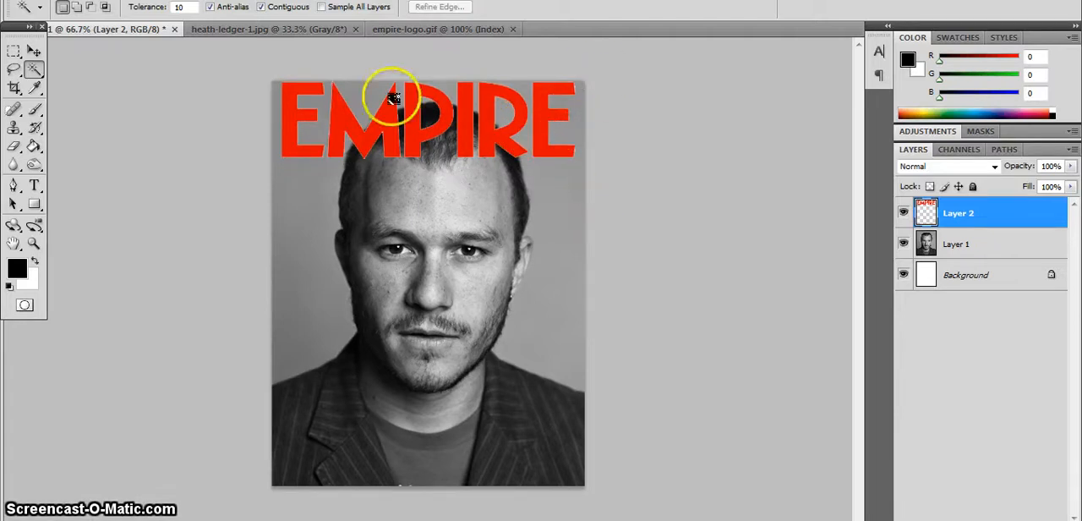
Turn off Auto-Select for the Move tool and move the logo layer slightly down from the page's upper edge.
click(34, 52)
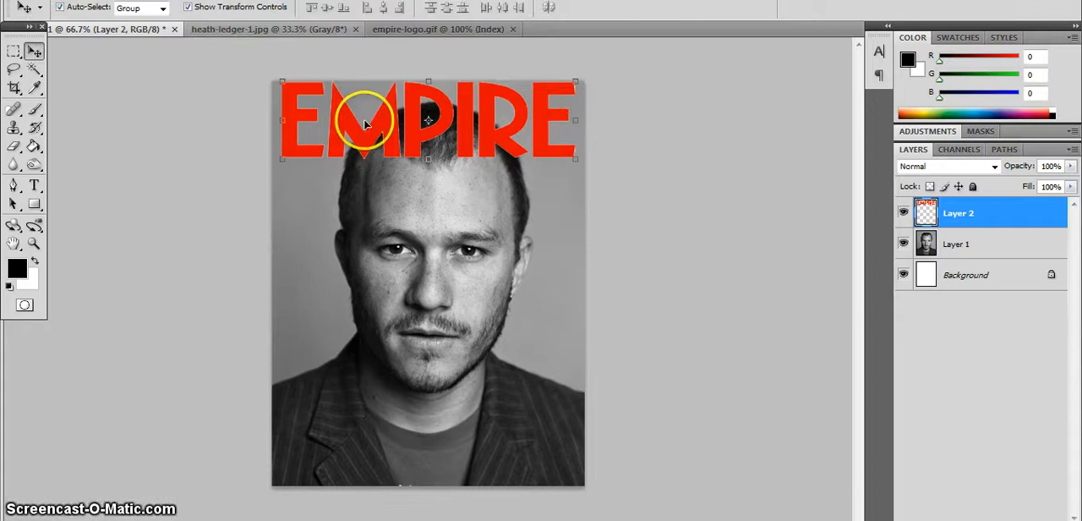
mouse_move(362, 115)
mouse_down()
mouse_move(365, 131)
mouse_move(365, 120)
mouse_up()
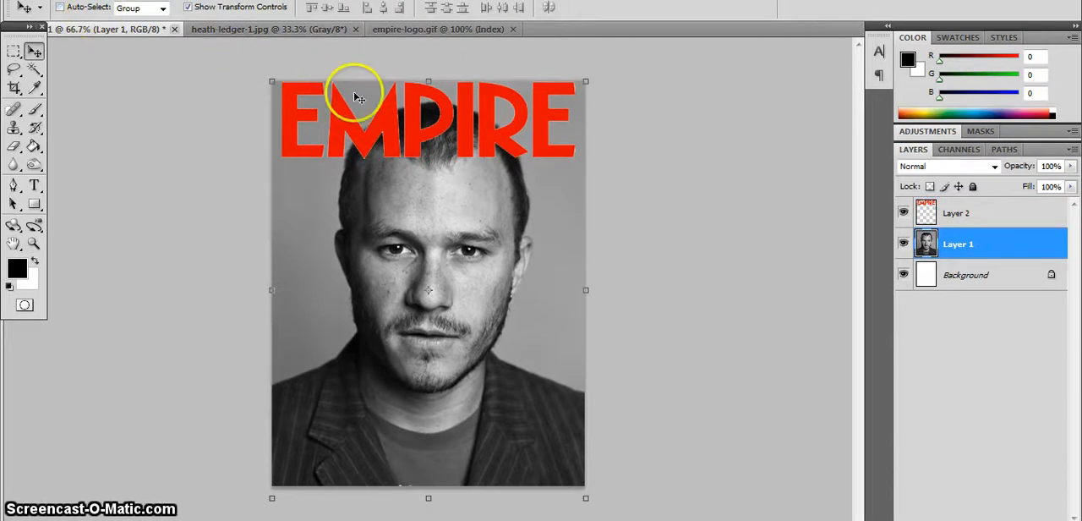
click(964, 213)
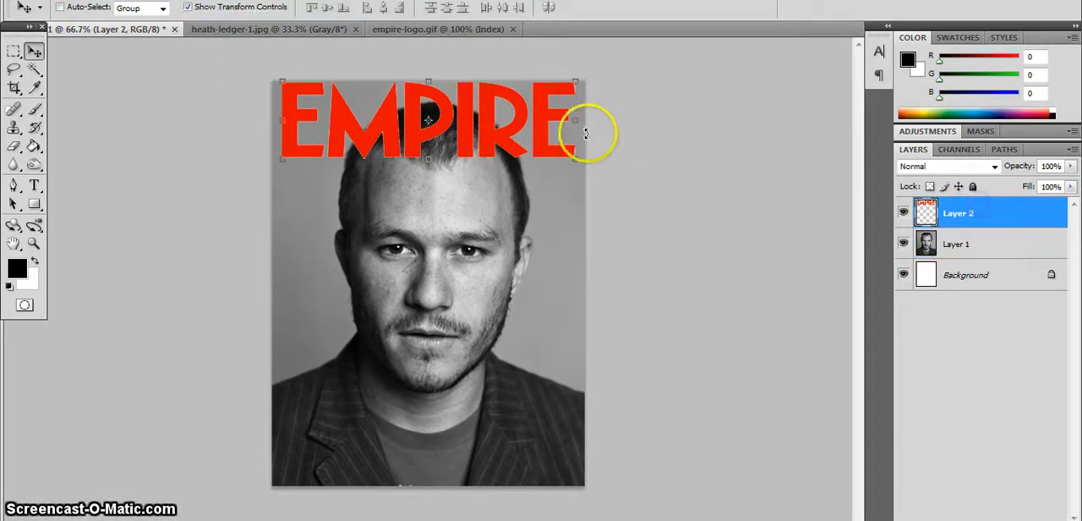
drag(508, 126, 509, 149)
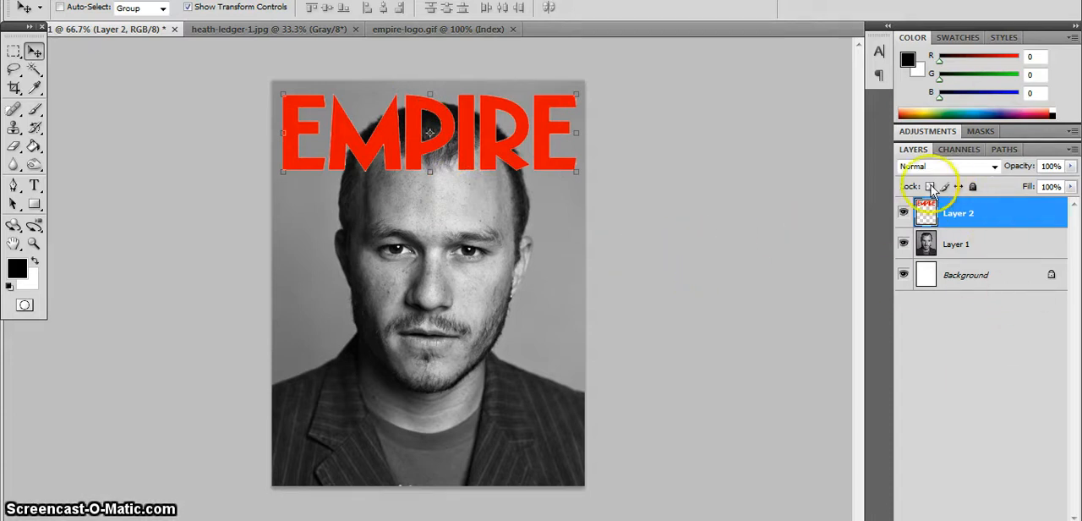
Inspect the document's channels and paths, and check the logo and portrait layers by hiding and showing each one.
click(939, 149)
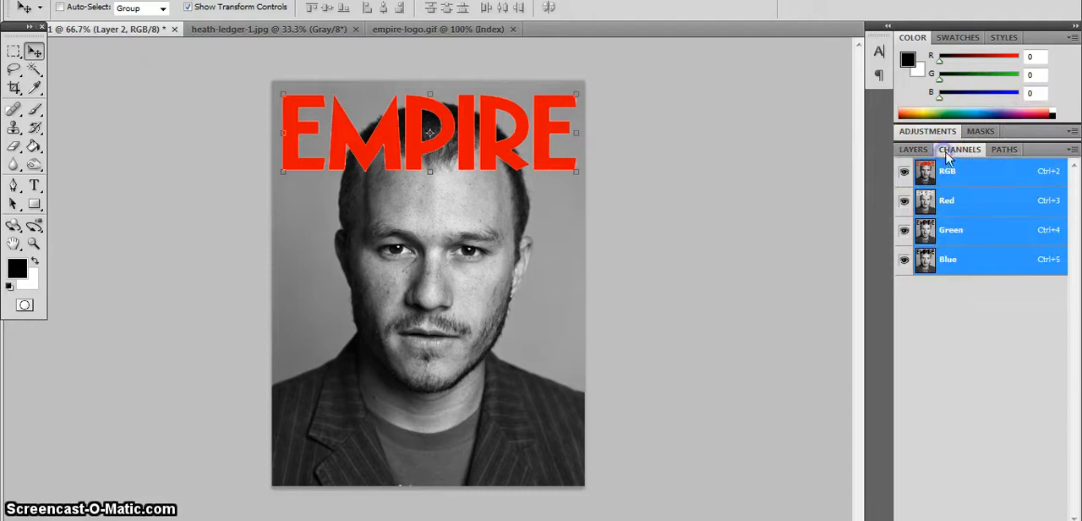
click(1010, 149)
click(935, 150)
click(914, 150)
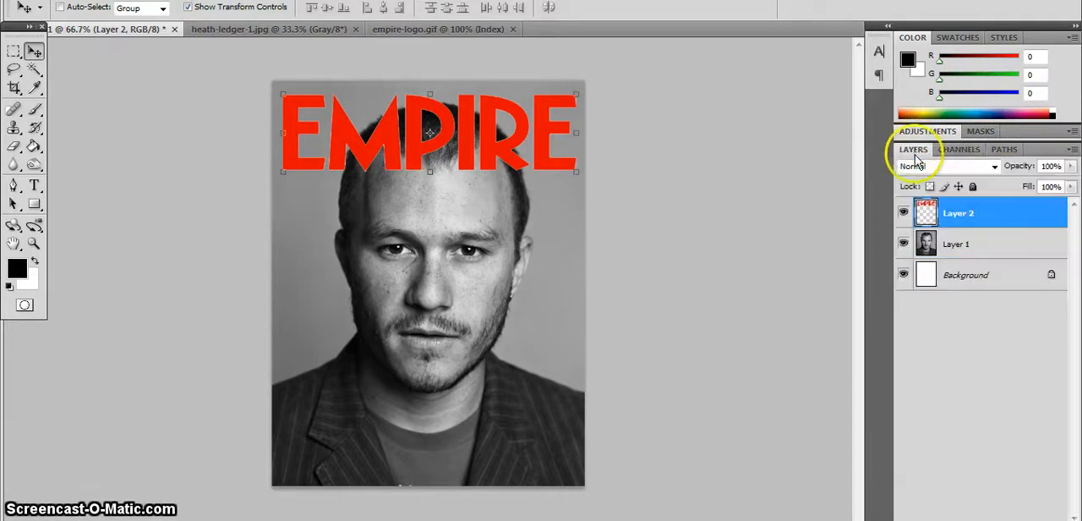
click(904, 217)
click(904, 217)
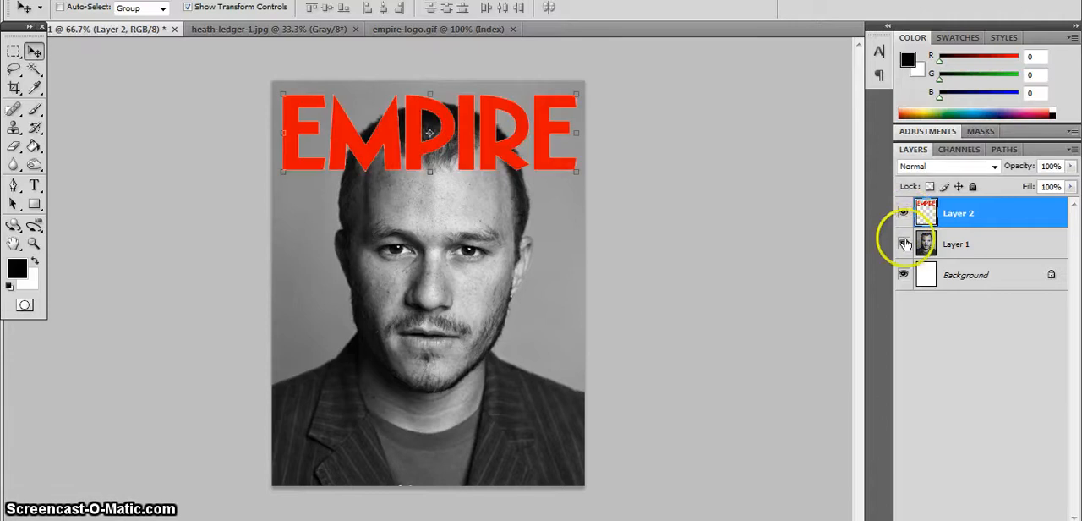
click(904, 245)
click(904, 244)
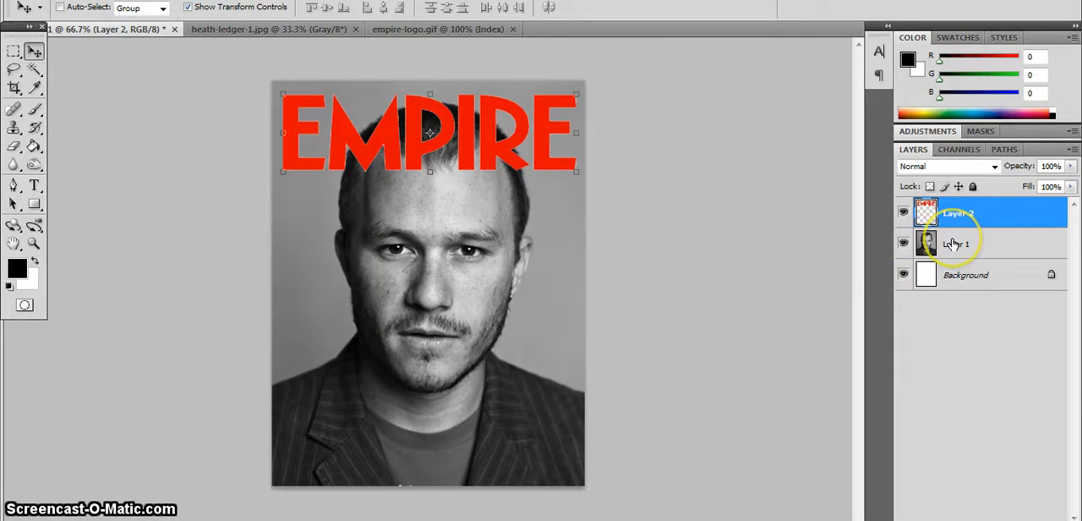
Try the portrait layer above the logo, restore the logo layer on top, and toggle layer visibility to compare.
drag(953, 243, 954, 205)
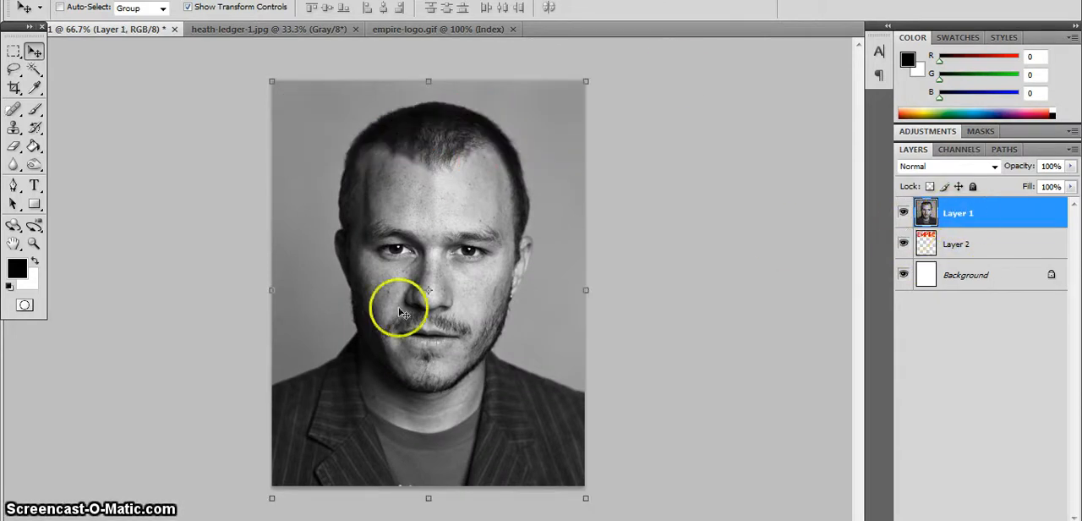
click(903, 212)
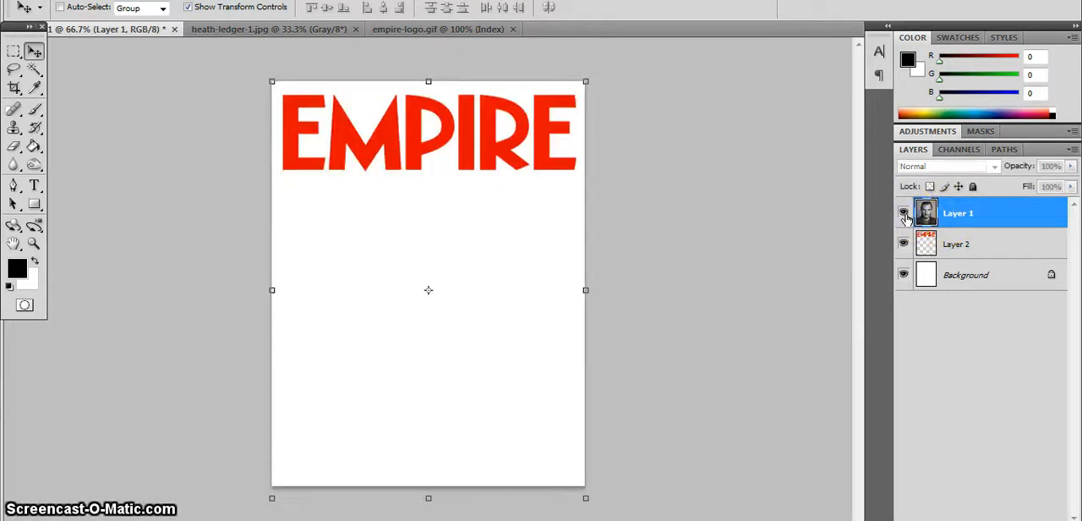
click(904, 212)
drag(981, 247, 981, 210)
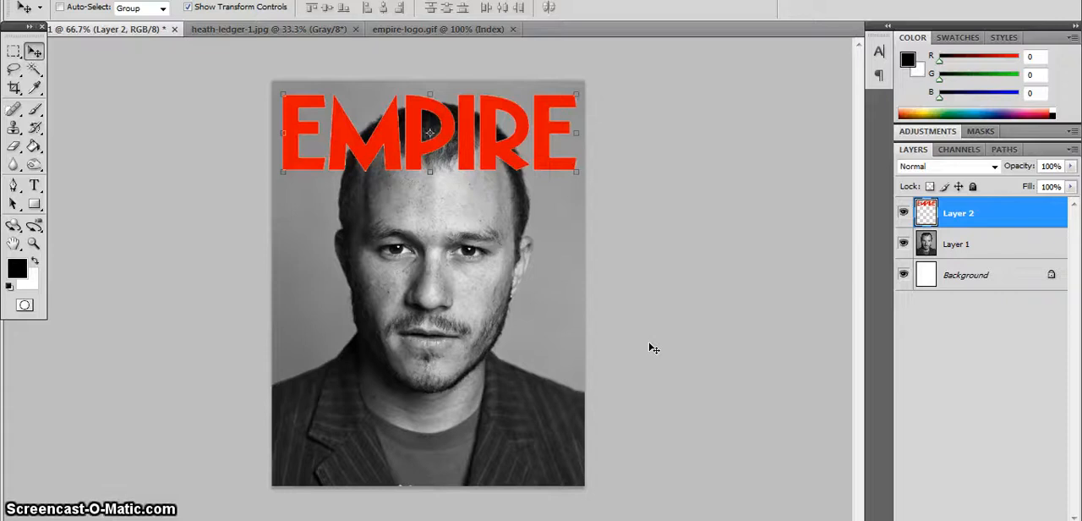
click(903, 213)
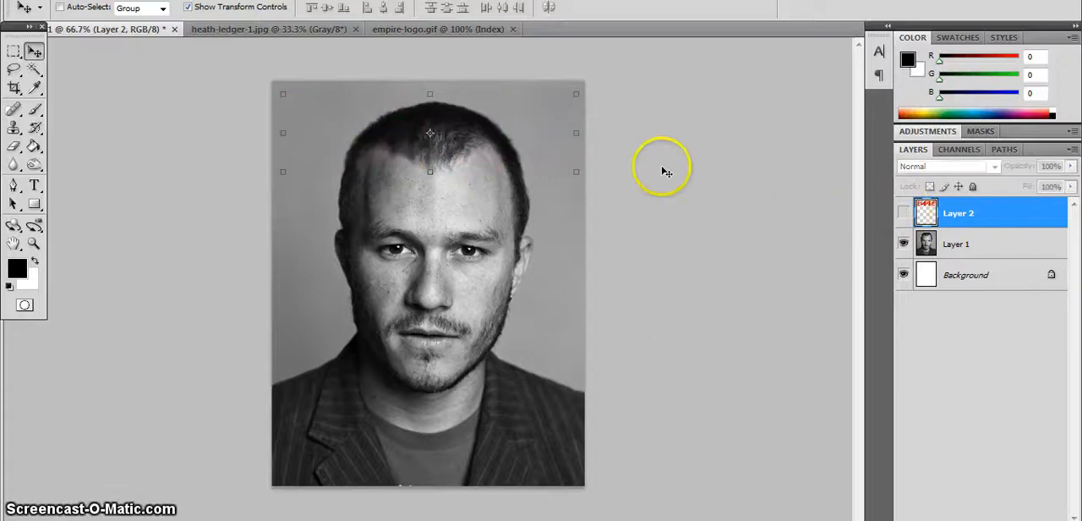
click(903, 212)
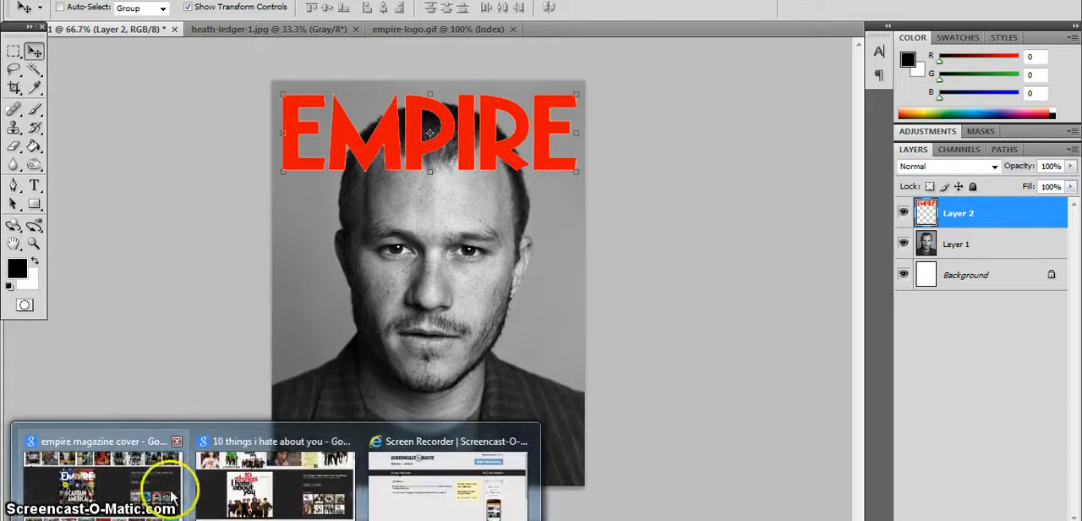
Switch to the browser, copy the Captain America Empire cover image and paste it into the cover document as a layer.
click(157, 493)
right_click(431, 271)
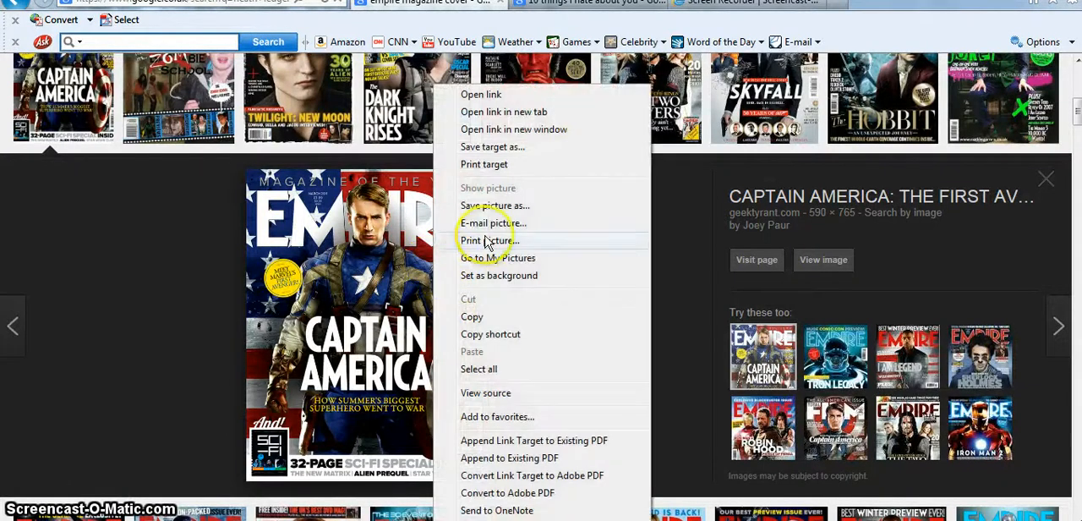
click(486, 317)
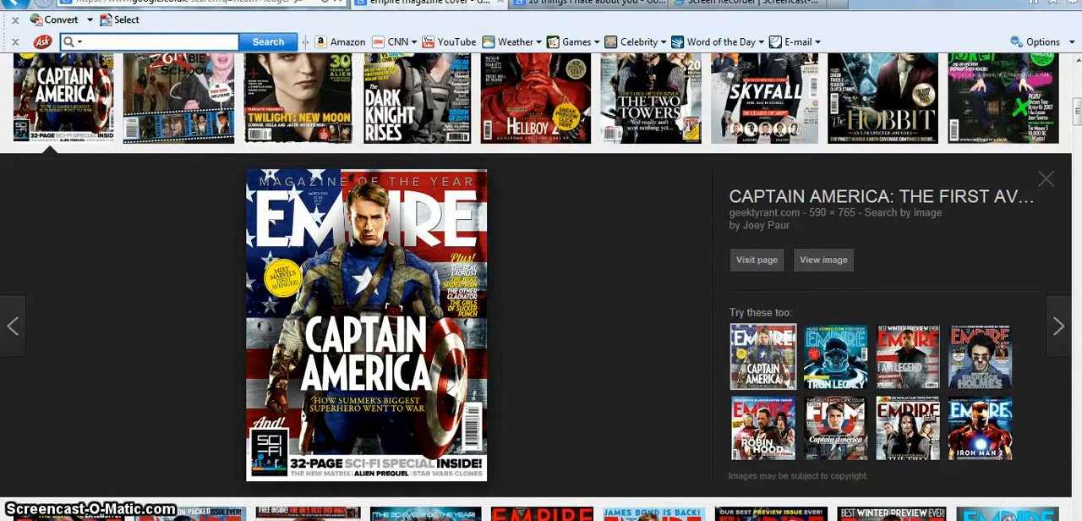
key(alt+Tab)
key(ctrl+v)
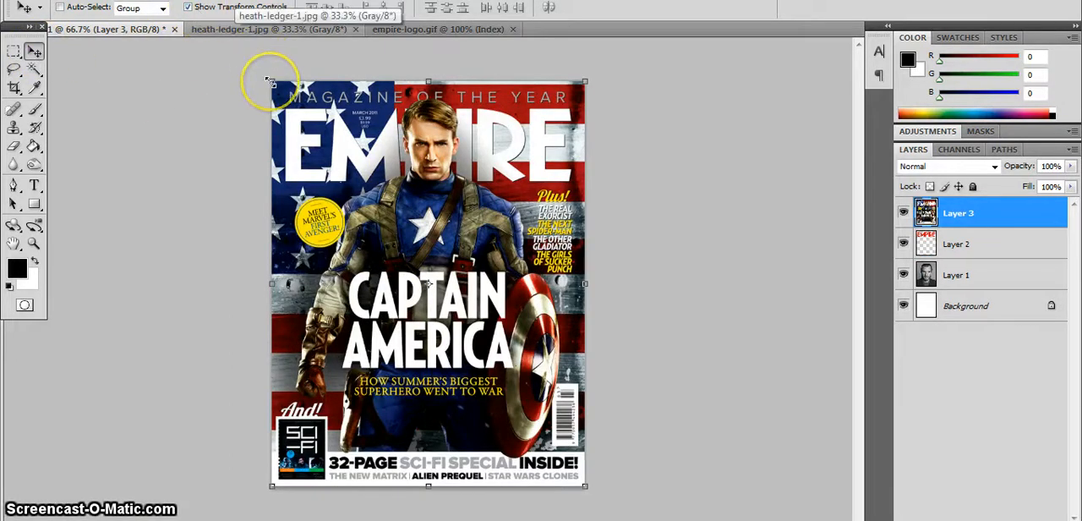
Scale the pasted Captain America cover down proportionally to a little over half size and move it up over the portrait's face.
drag(269, 81, 409, 264)
click(764, 7)
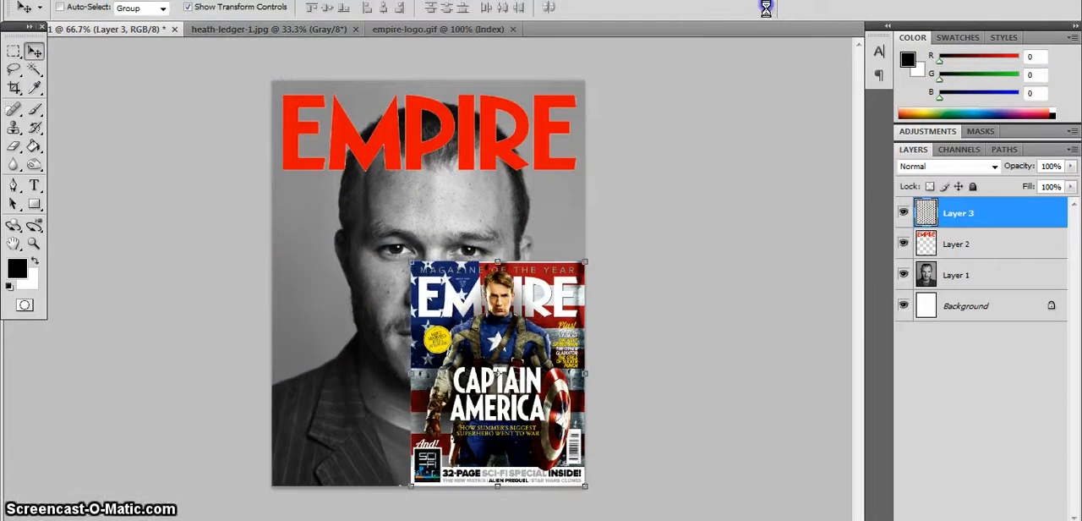
click(569, 290)
drag(569, 290, 524, 200)
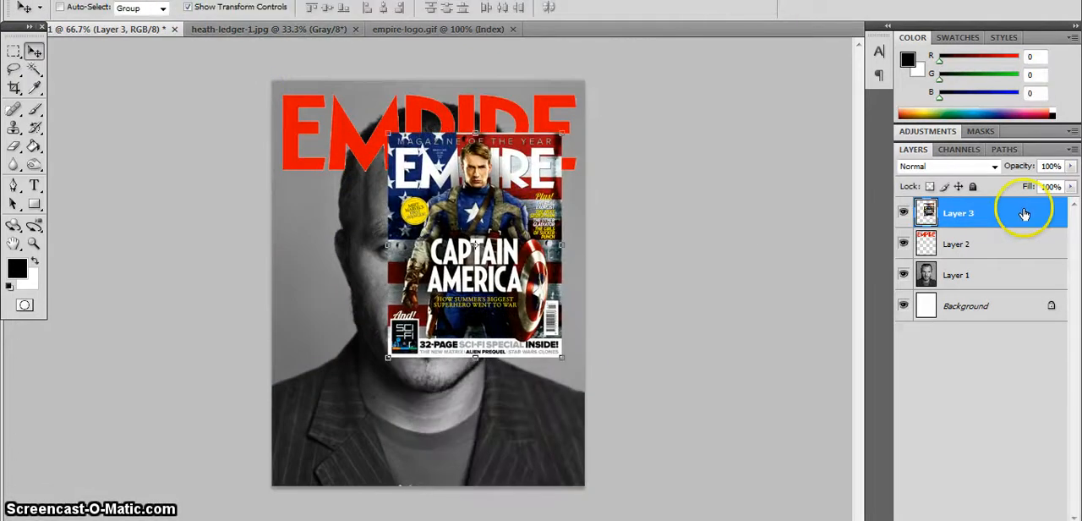
Try the Captain America cover layer beneath the logo, move it up over the portrait, and delete the layer.
drag(1029, 217, 1030, 259)
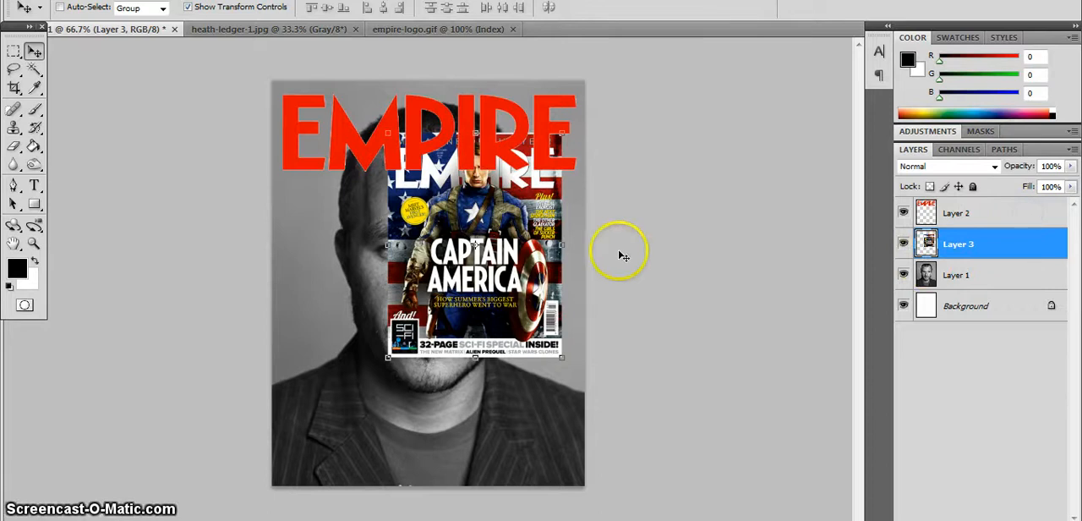
drag(532, 247, 560, 232)
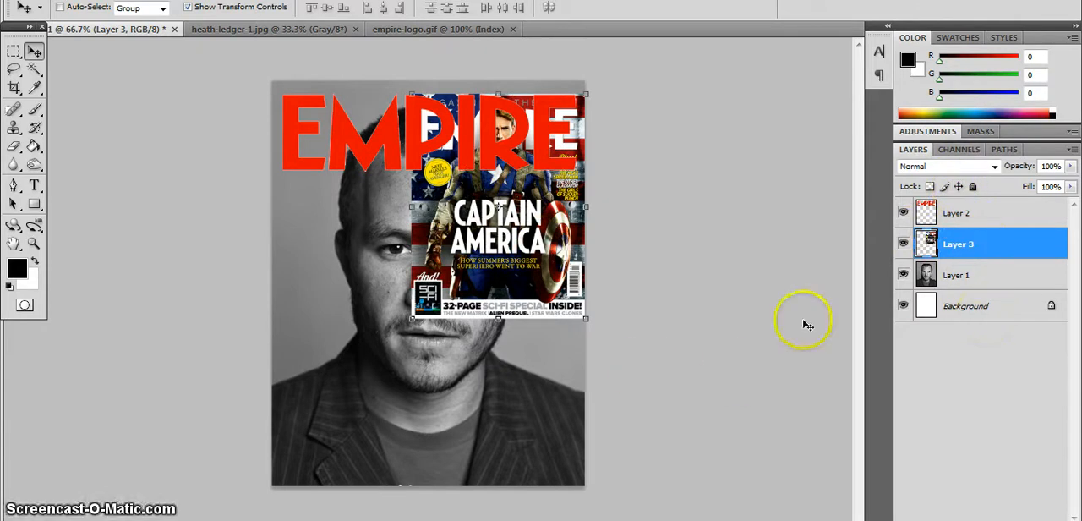
drag(975, 244, 975, 512)
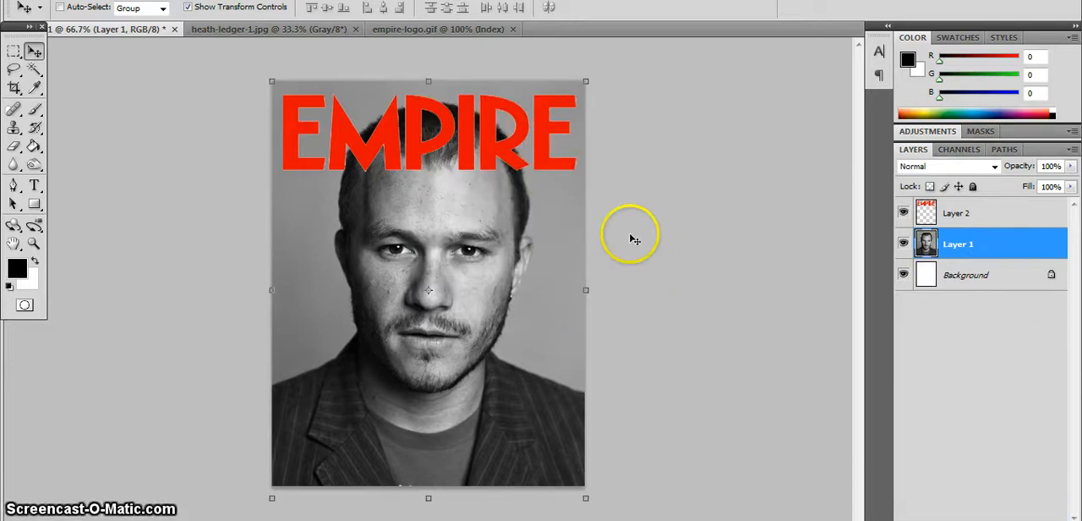
Hide the logo layer, magnify the portrait to 100%, and toggle the logo to compare how it covers the hair.
click(903, 213)
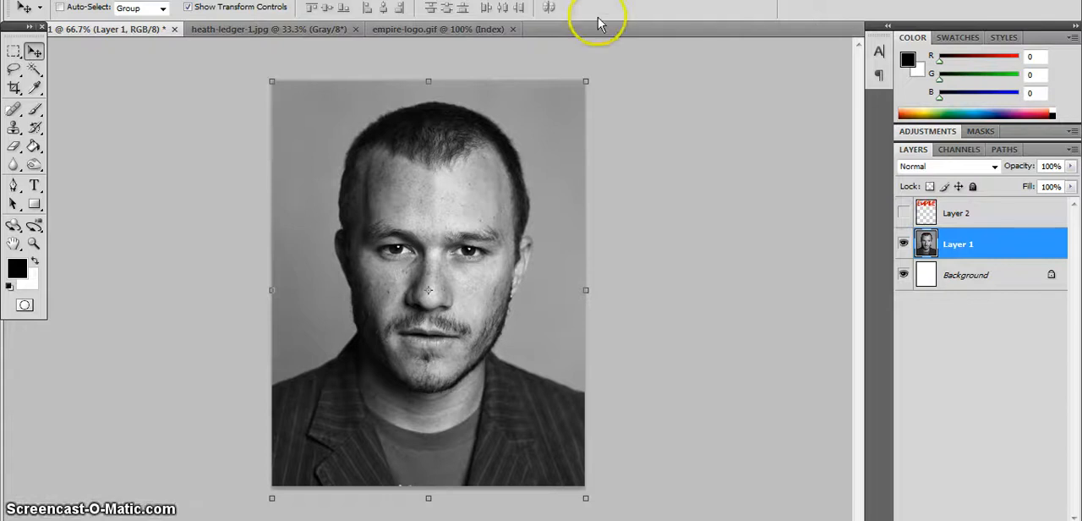
click(34, 245)
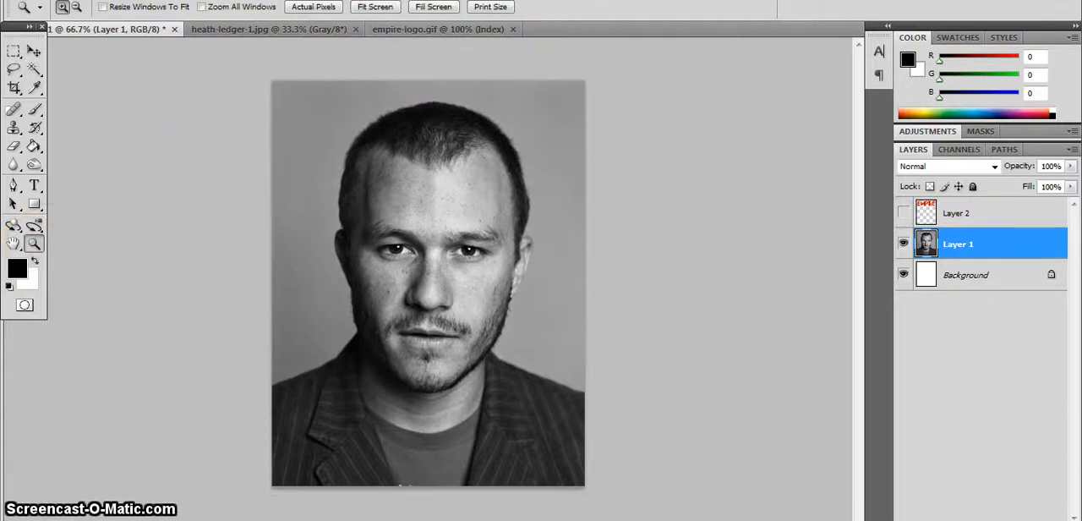
click(431, 245)
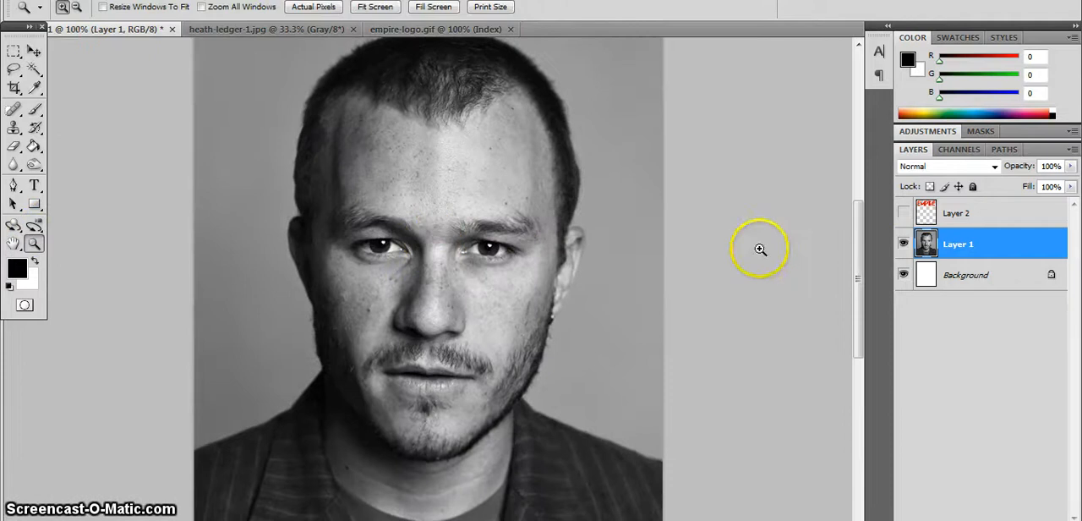
drag(859, 244, 861, 229)
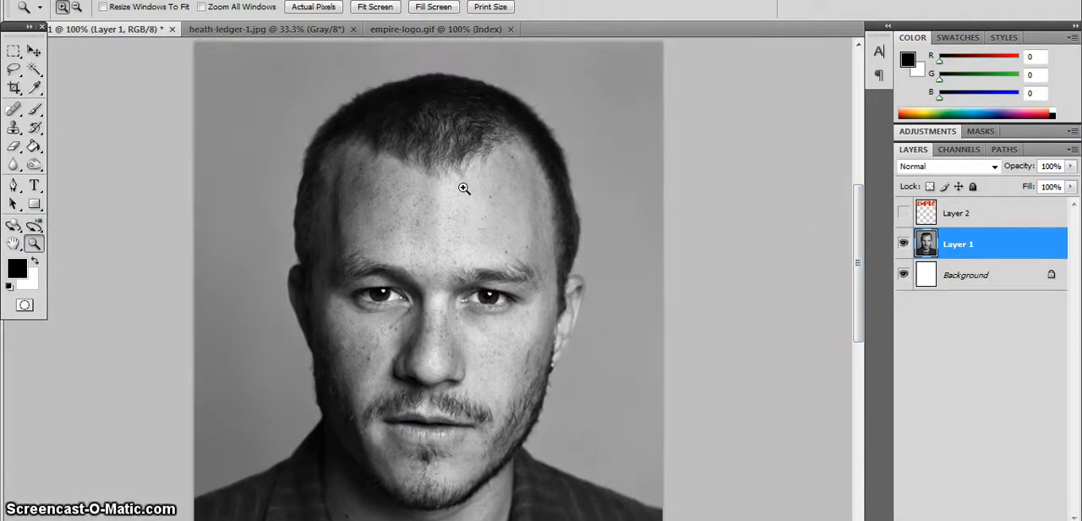
click(904, 212)
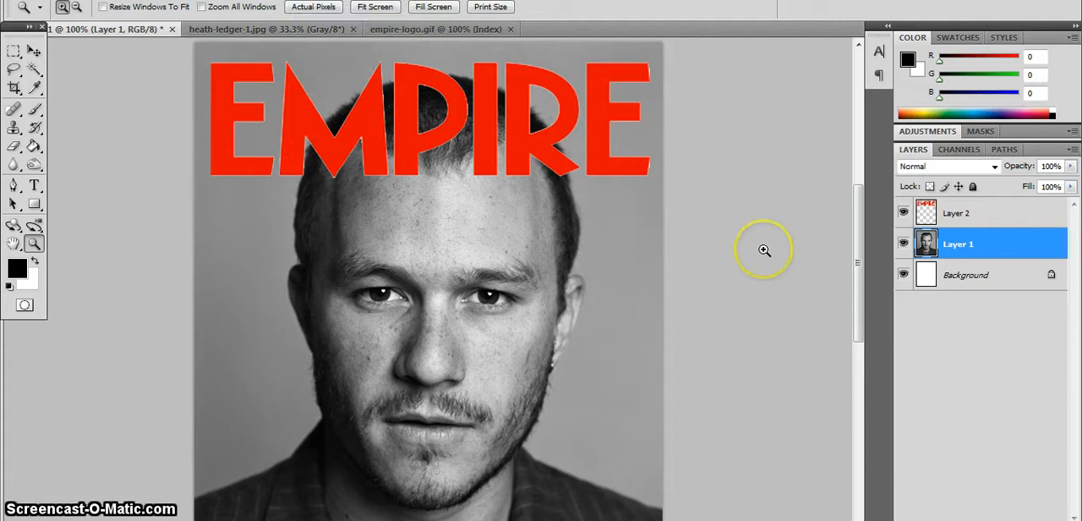
click(903, 214)
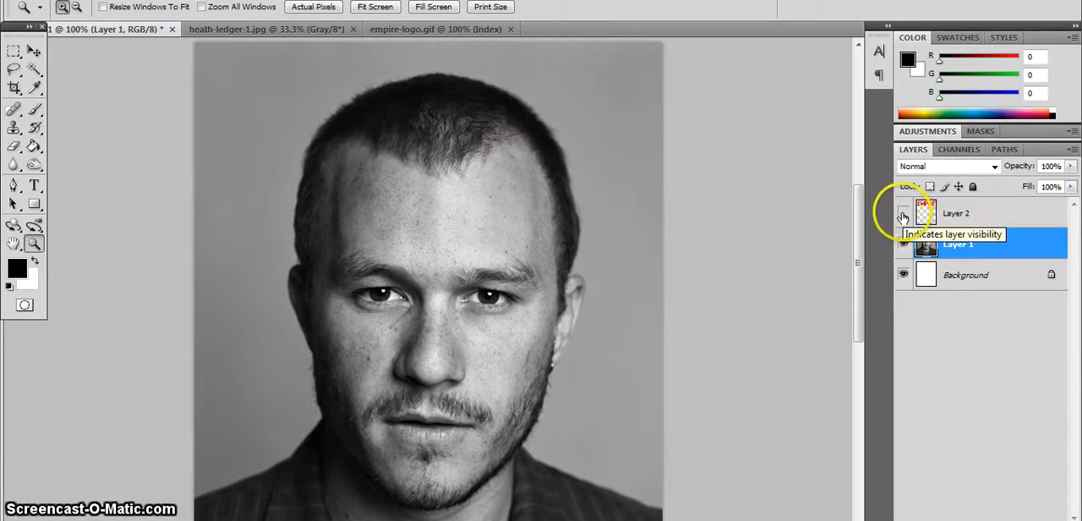
Try erasing part of the logo's first E, raise the eraser opacity and flow to 100%, and undo the strokes.
click(979, 213)
click(982, 247)
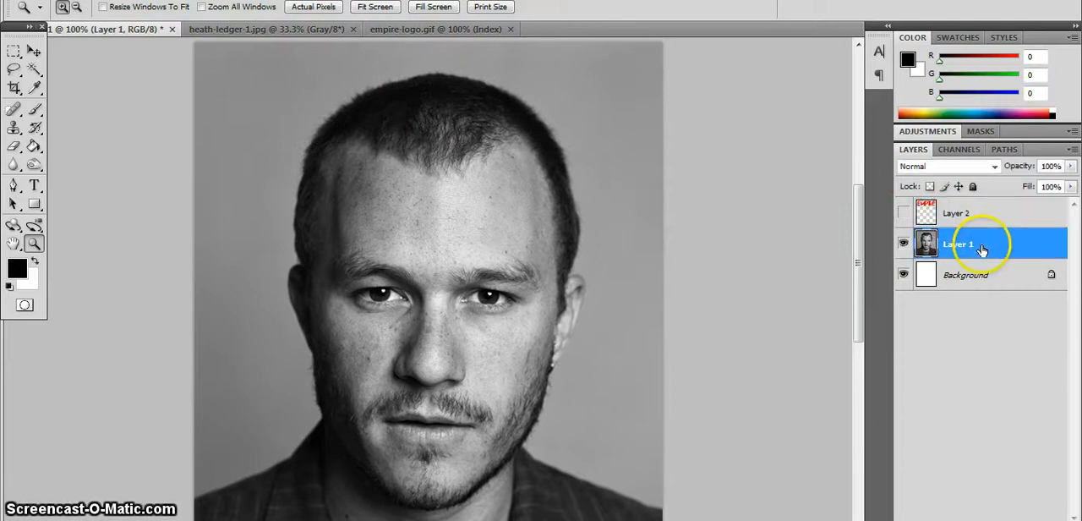
click(903, 212)
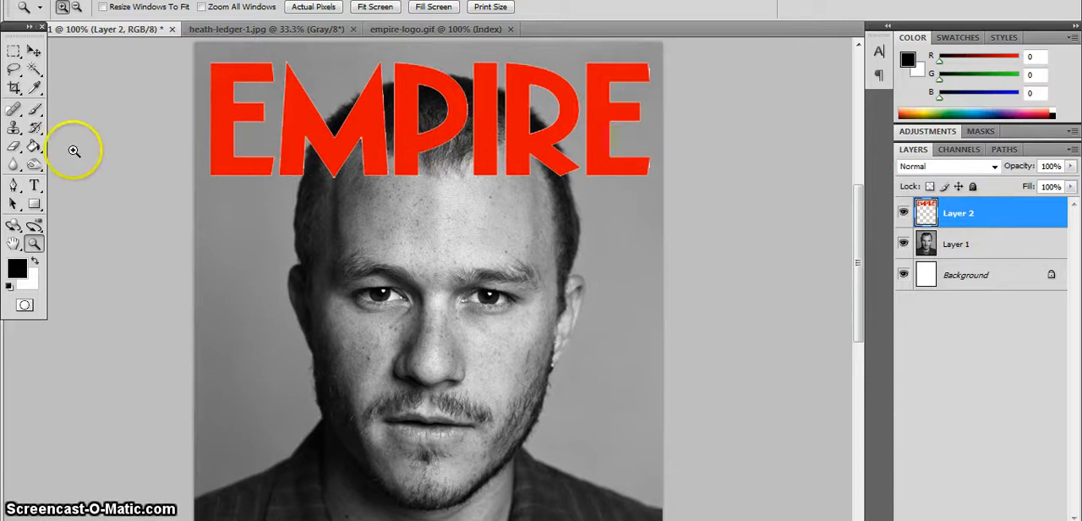
click(14, 146)
mouse_move(210, 91)
mouse_down()
mouse_move(220, 127)
mouse_move(254, 133)
mouse_up()
click(275, 8)
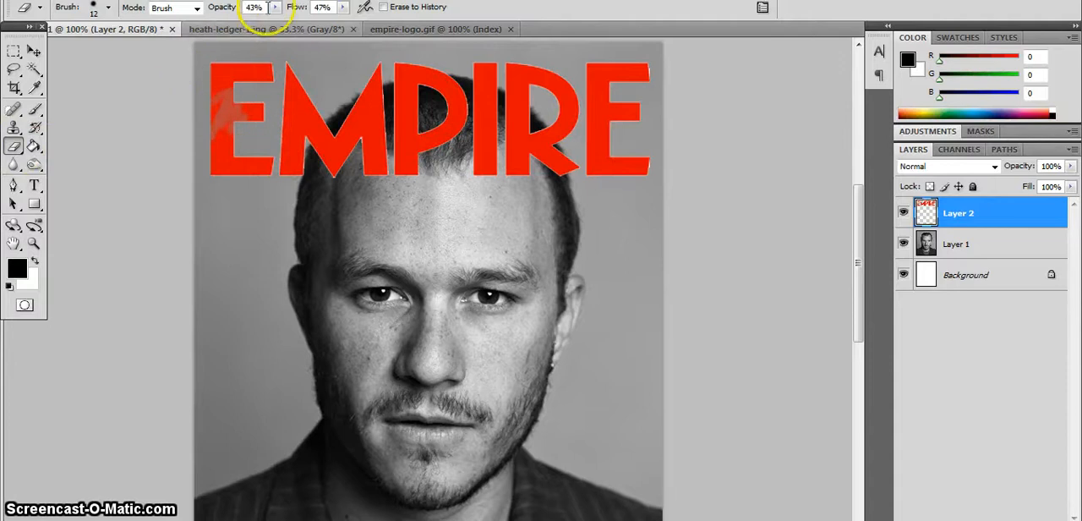
drag(277, 22, 388, 25)
click(343, 7)
drag(214, 109, 235, 136)
key(ctrl+z)
key(ctrl+z)
key(ctrl+z)
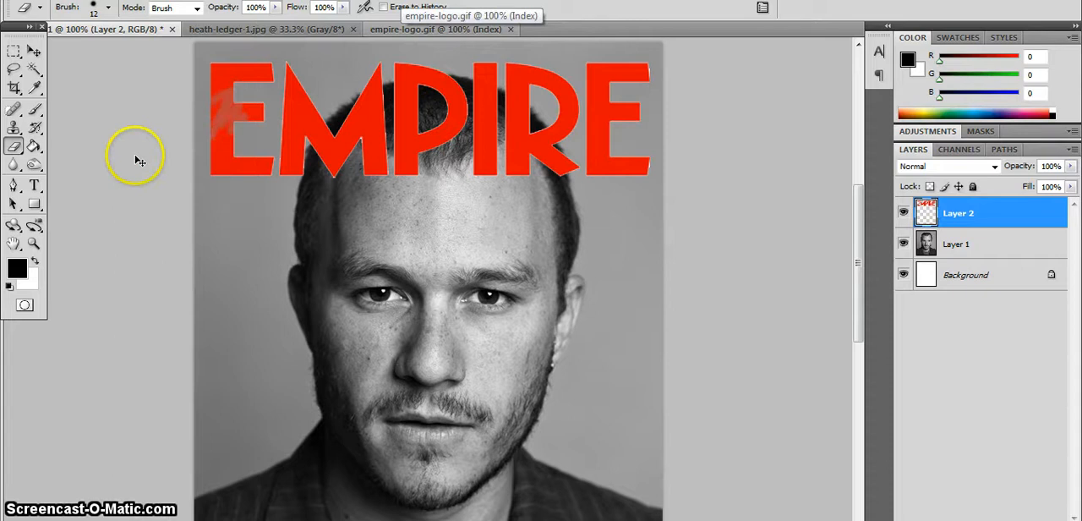
key(ctrl+alt+z)
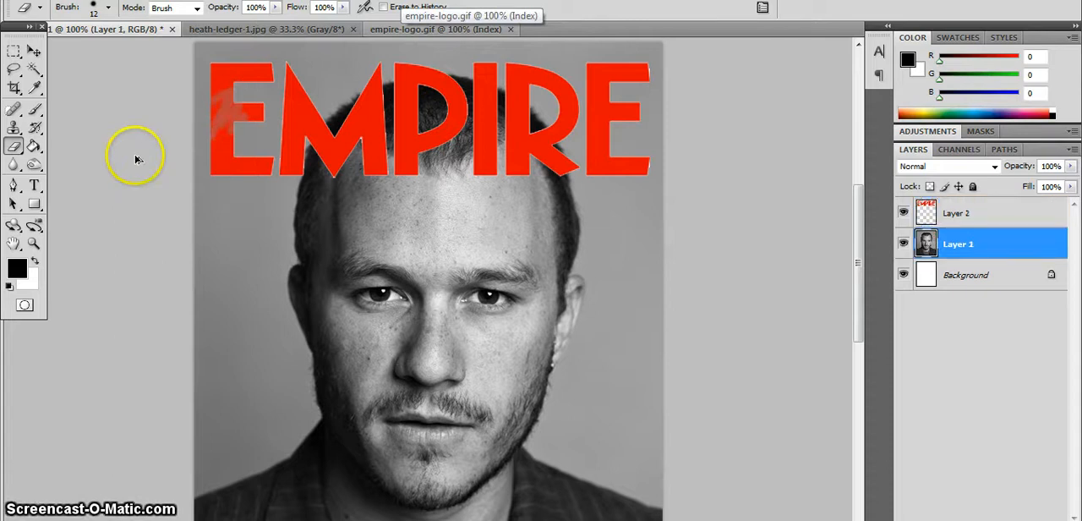
Rename the portrait layer as Heath and the Empire logo layer as Logo.
click(961, 246)
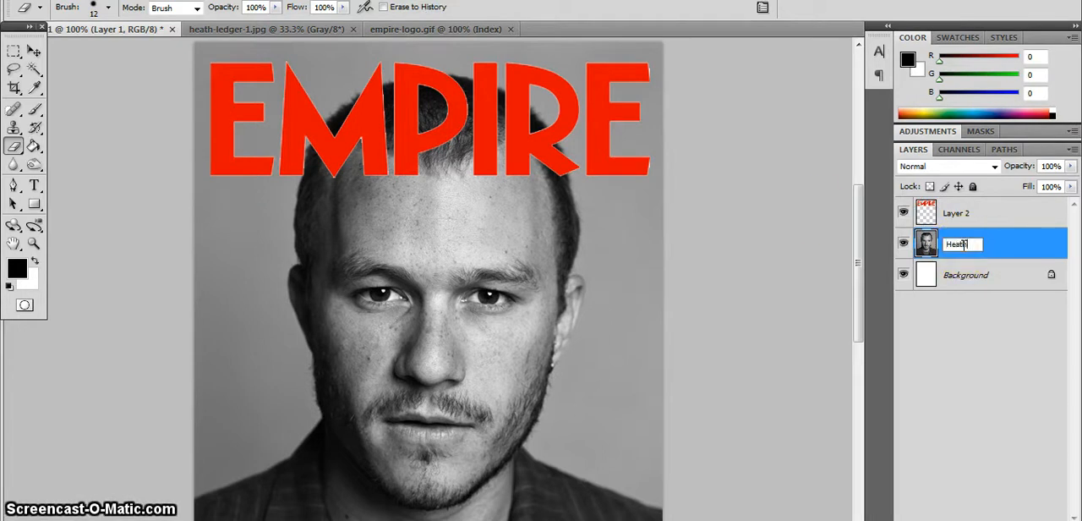
text(Heath)
double_click(959, 213)
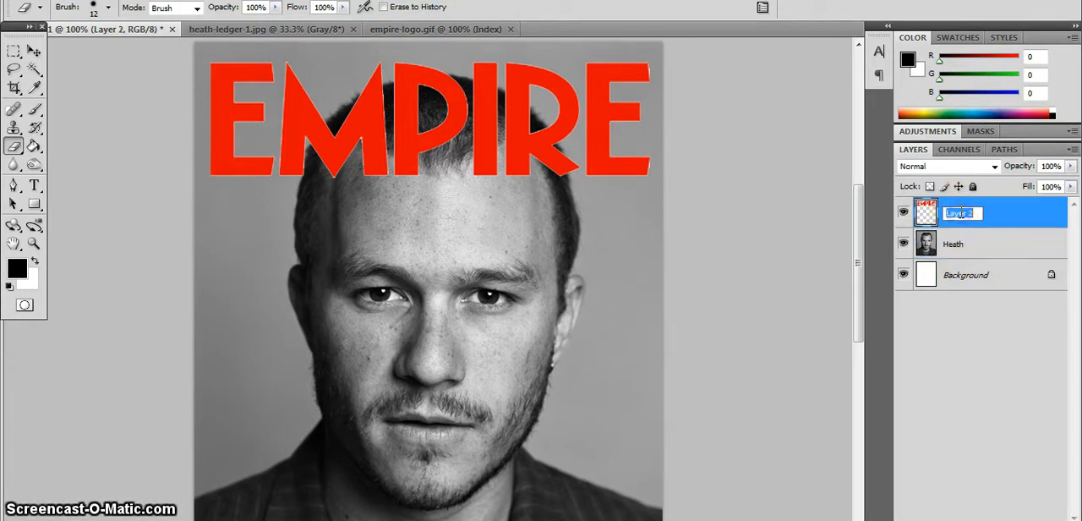
key(Return)
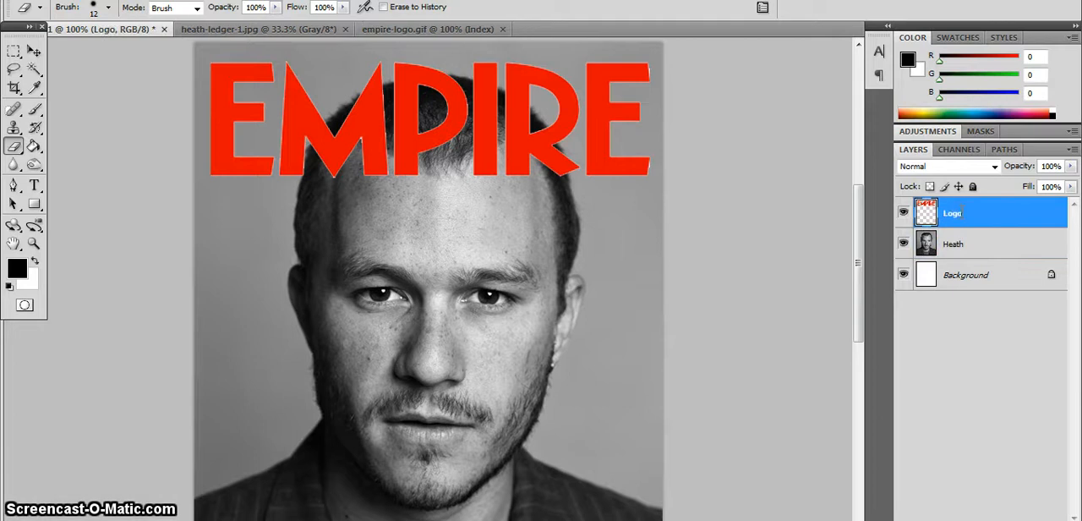
Hide the Logo layer and try a Magic Wand selection of the forehead on the Heath layer.
click(955, 243)
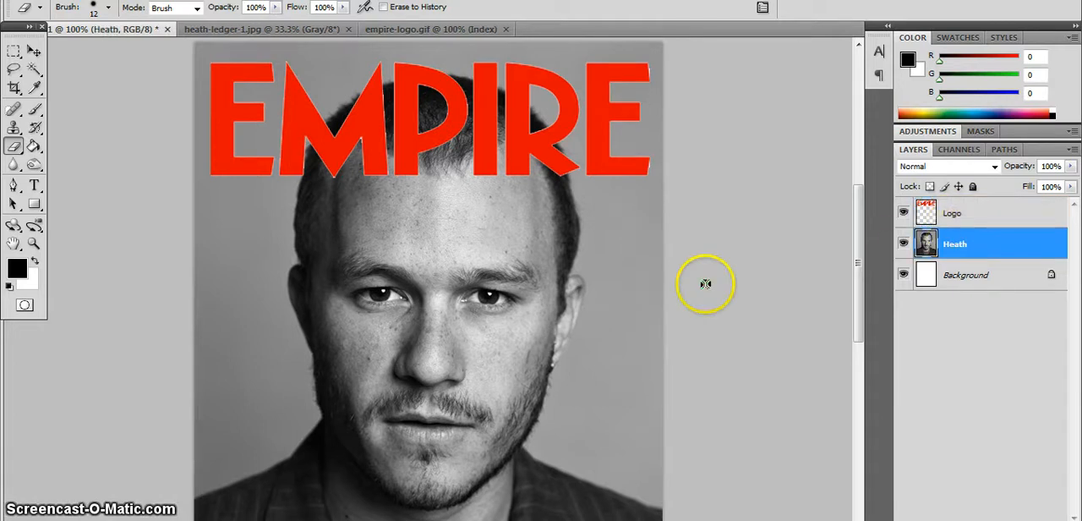
click(903, 216)
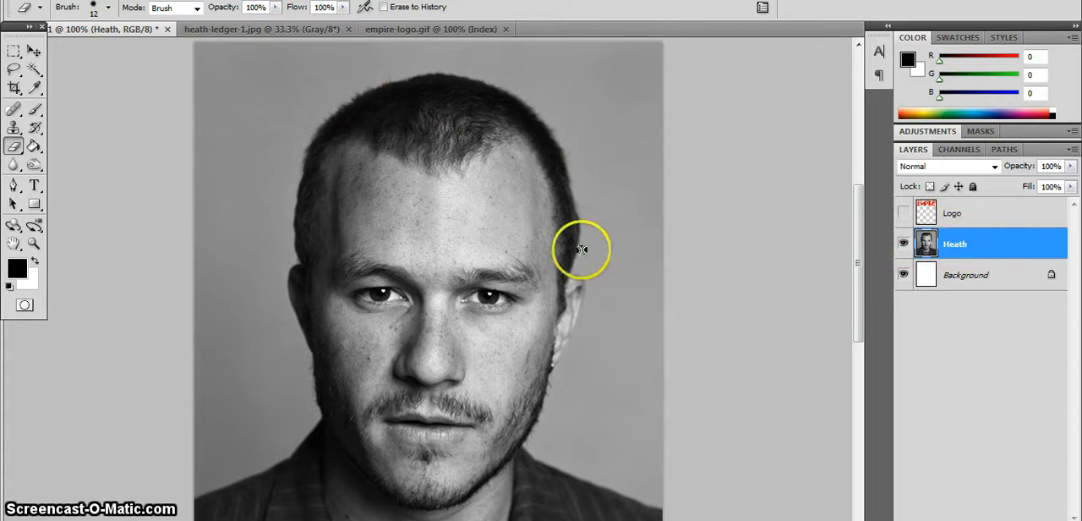
click(34, 69)
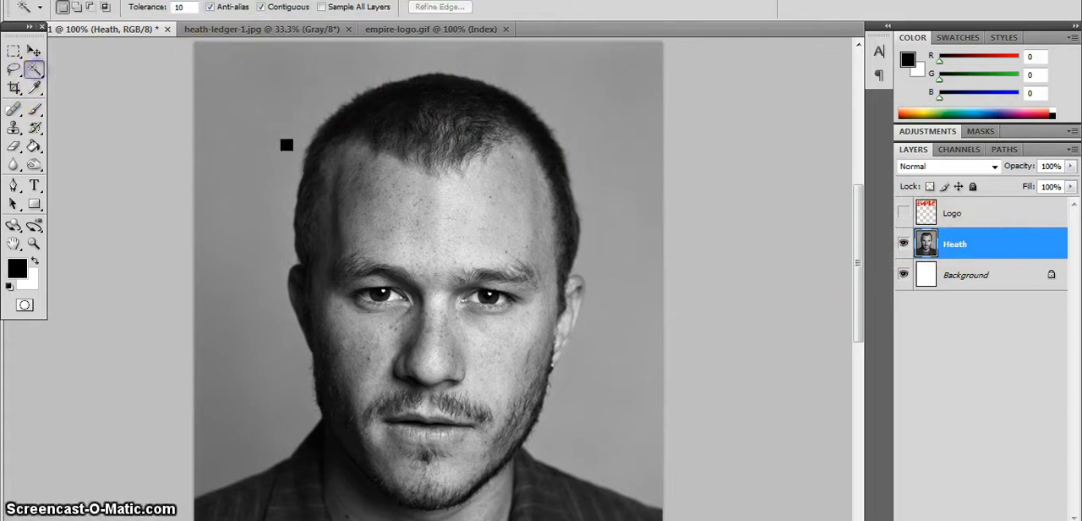
click(396, 196)
click(469, 219)
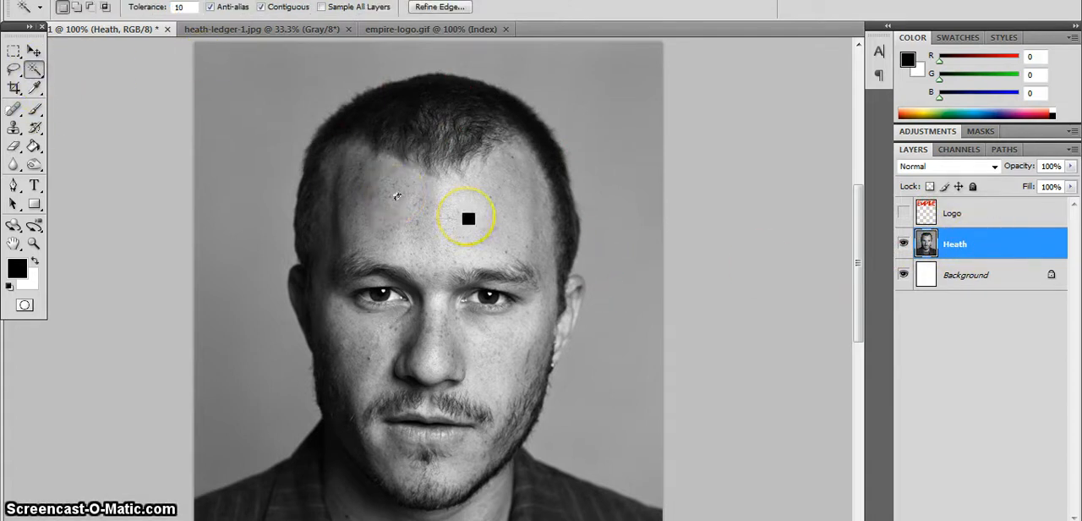
Set the Magic Wand tolerance to 15 and build up a selection across the forehead and hair.
double_click(186, 10)
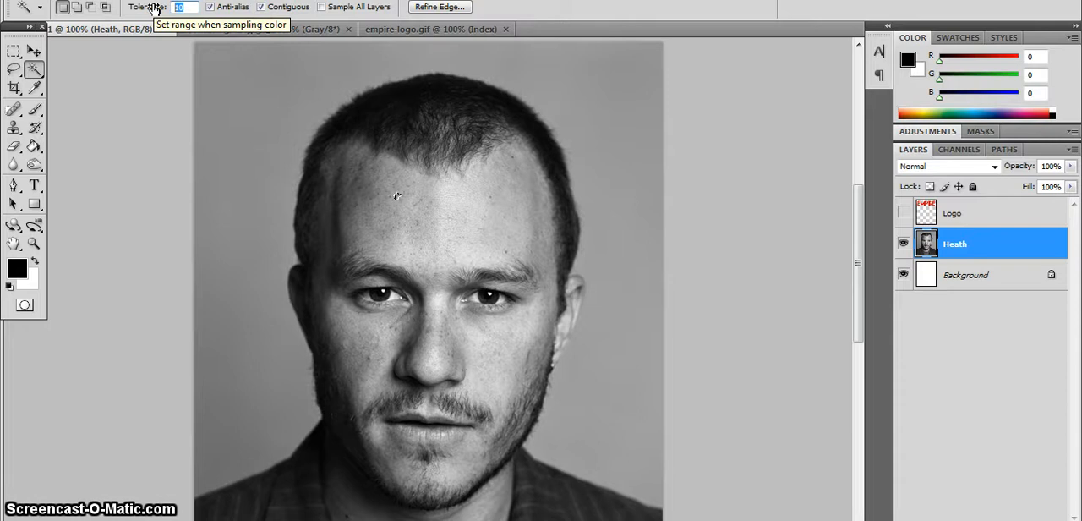
text(25)
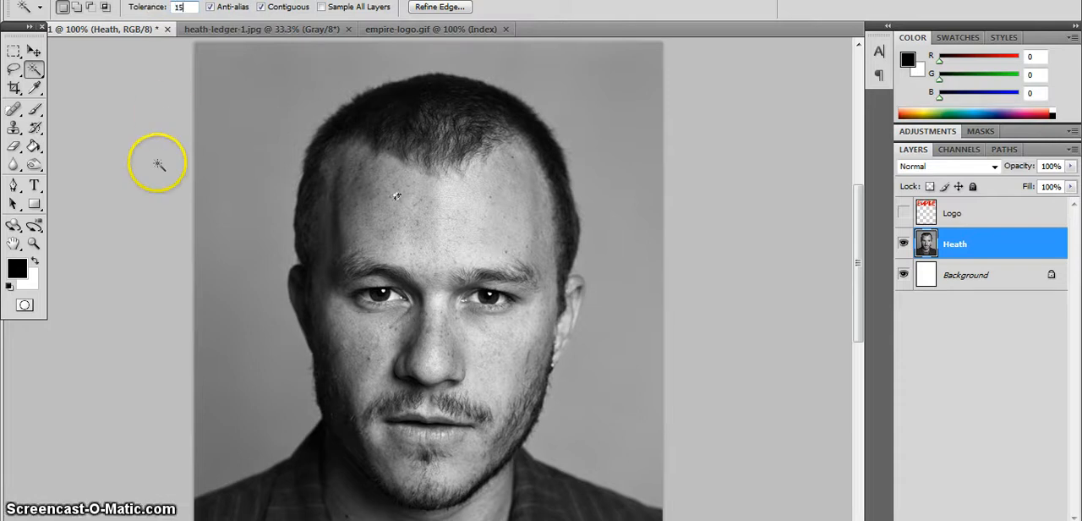
click(412, 204)
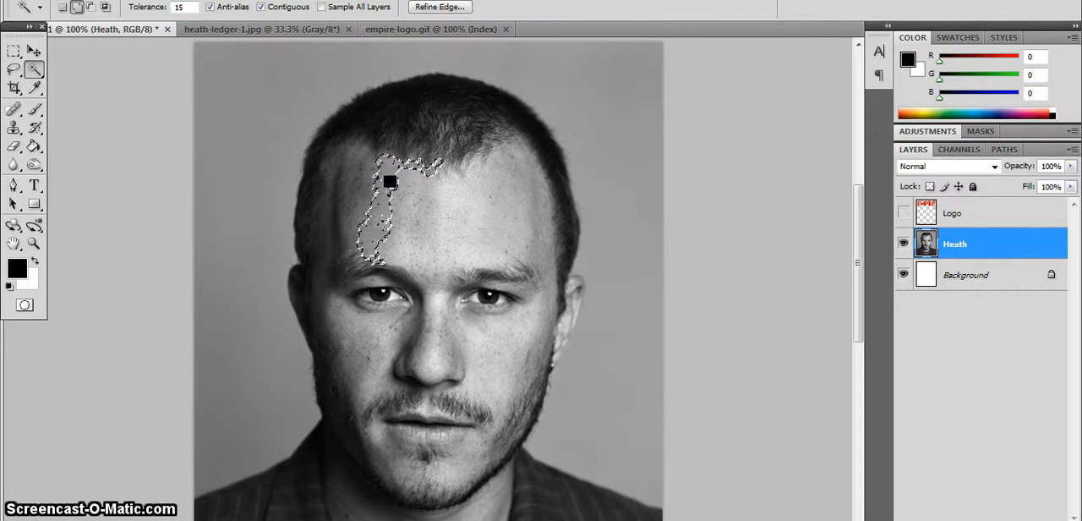
click(403, 133)
click(411, 126)
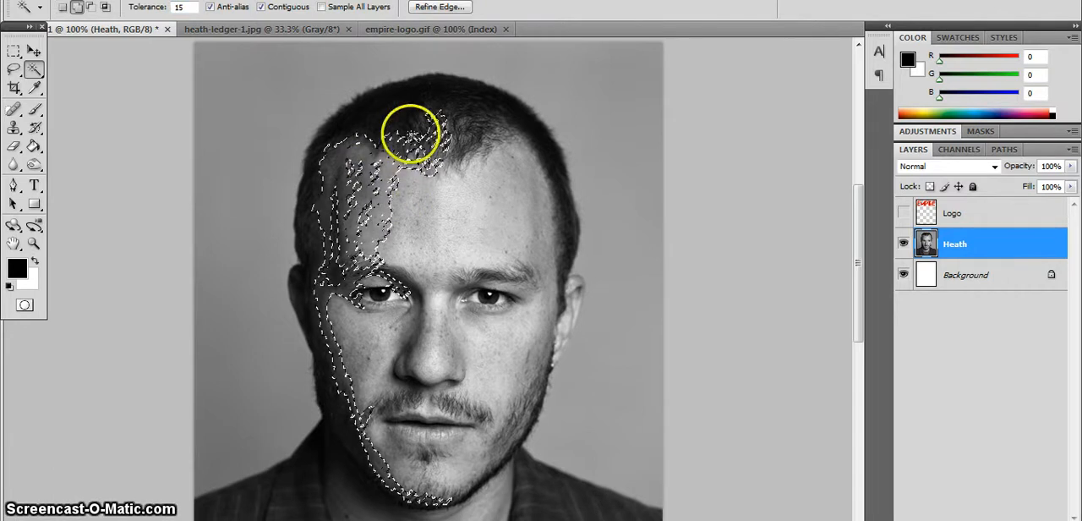
click(461, 140)
click(467, 175)
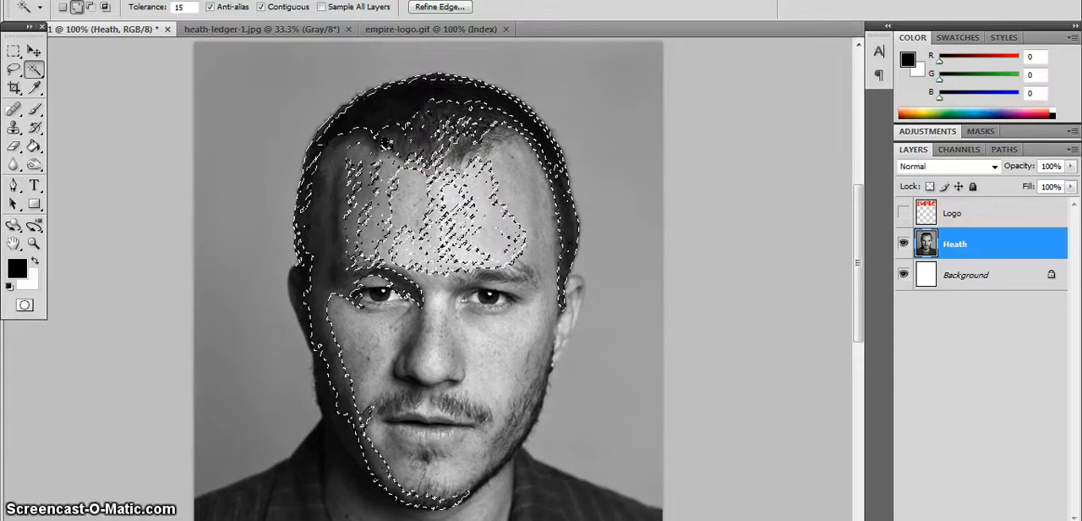
click(382, 127)
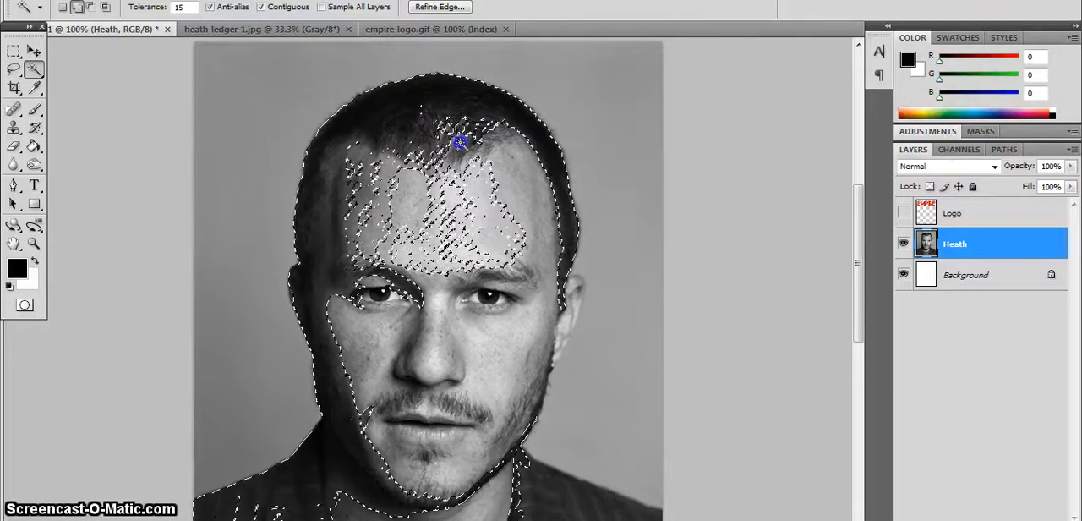
click(467, 132)
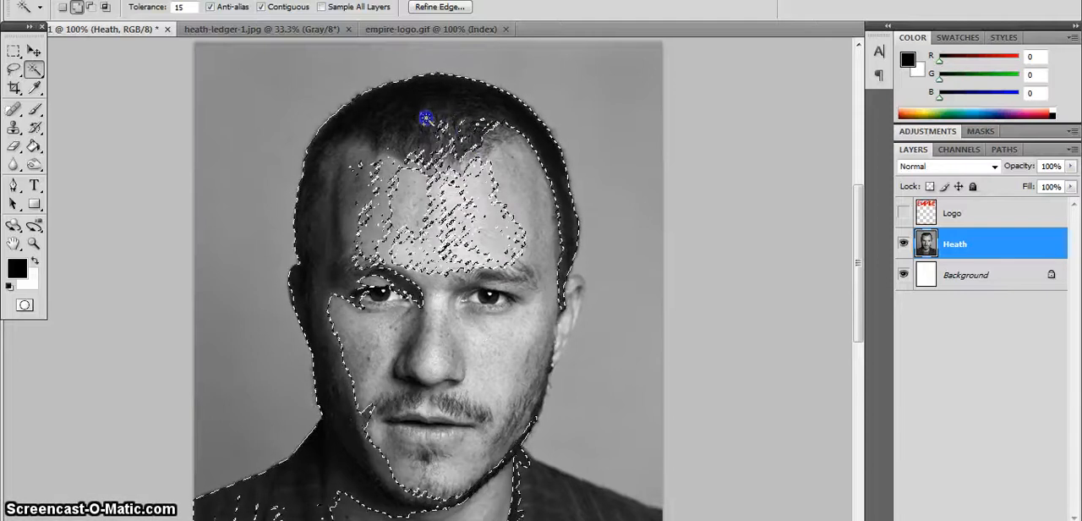
click(511, 136)
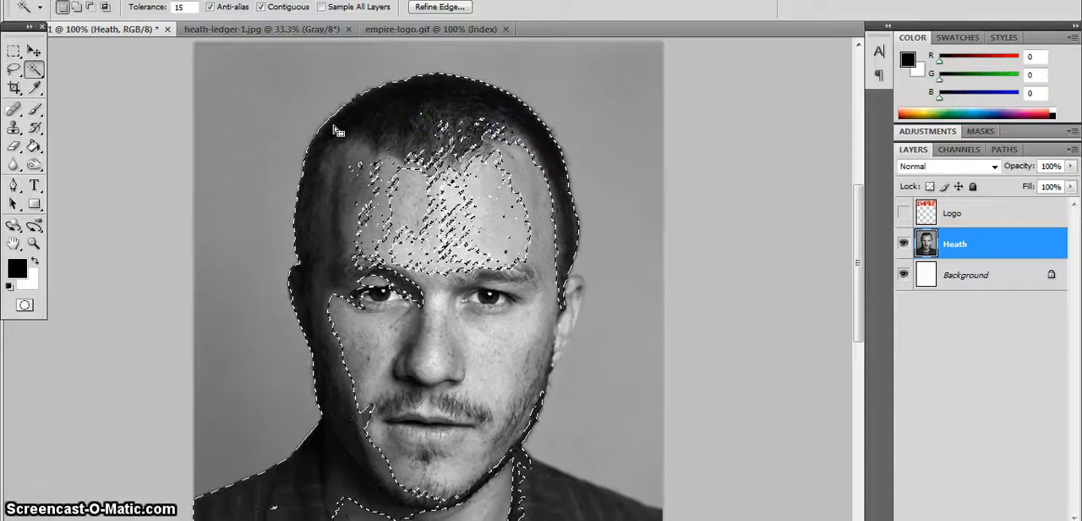
Extend the selection over the rest of the face and chin using the Quick Selection tool with a 57 px brush.
click(34, 69)
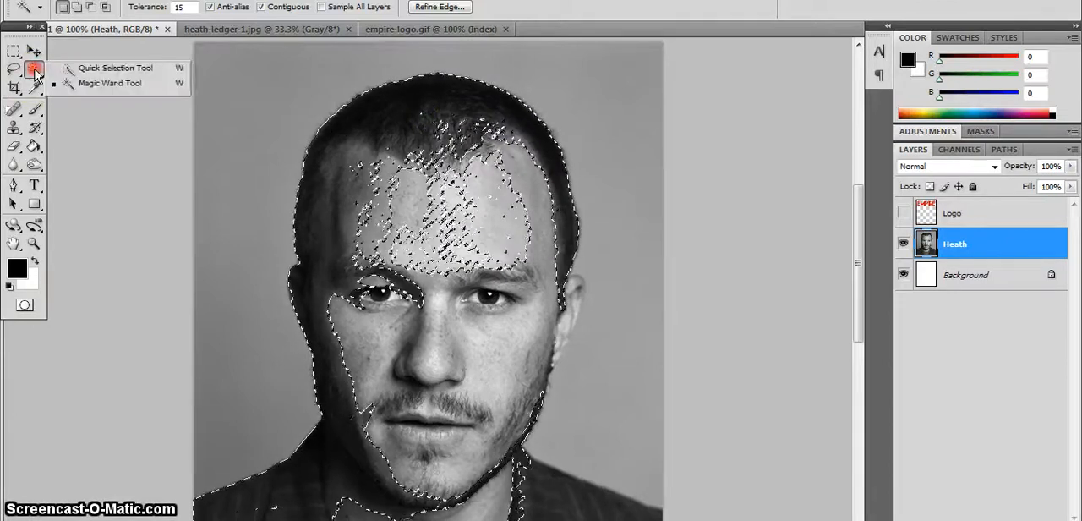
click(66, 68)
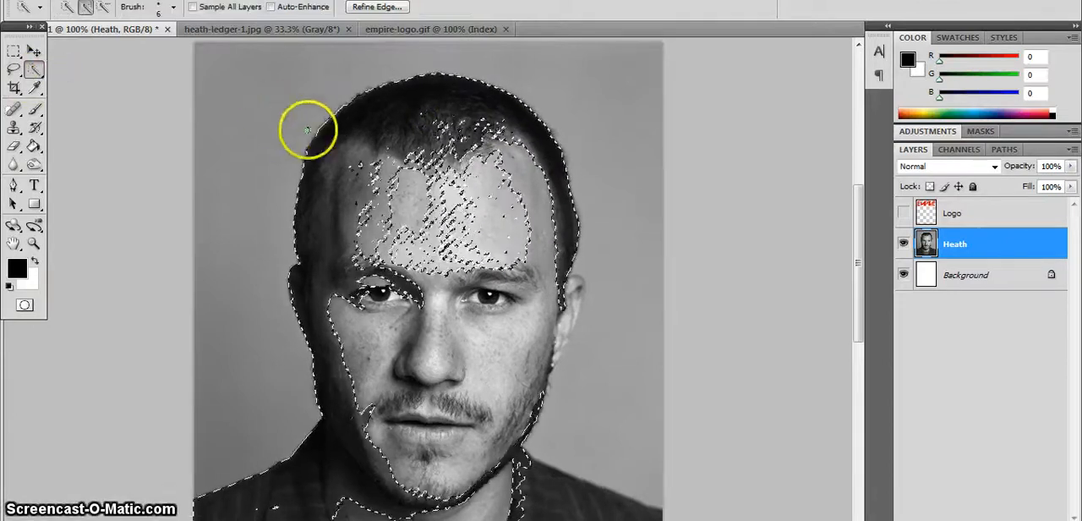
click(173, 7)
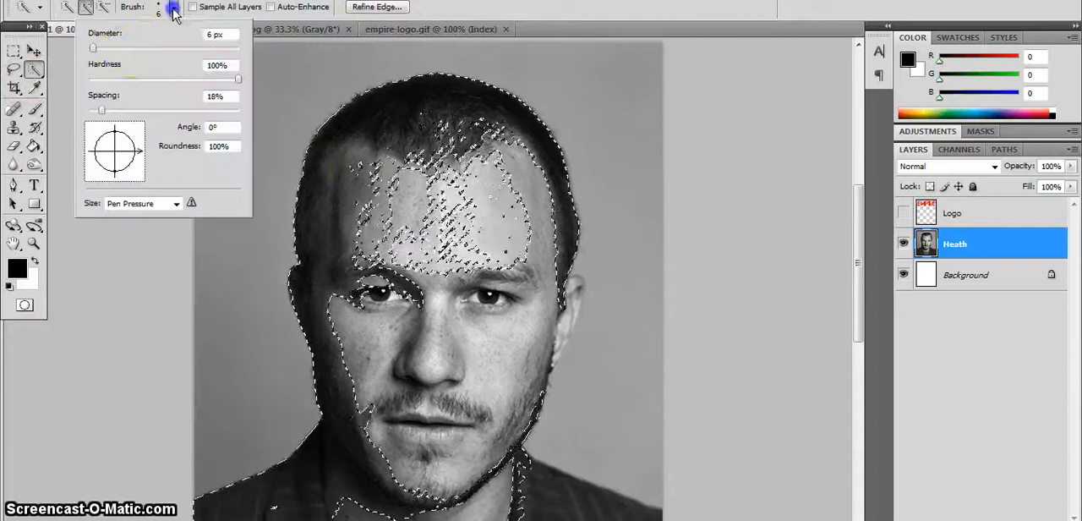
click(133, 50)
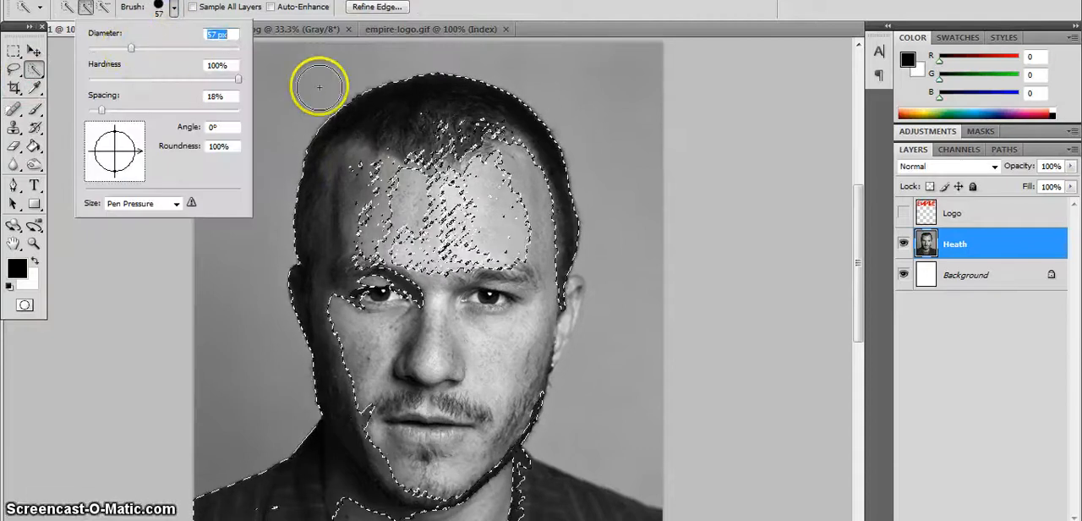
click(378, 203)
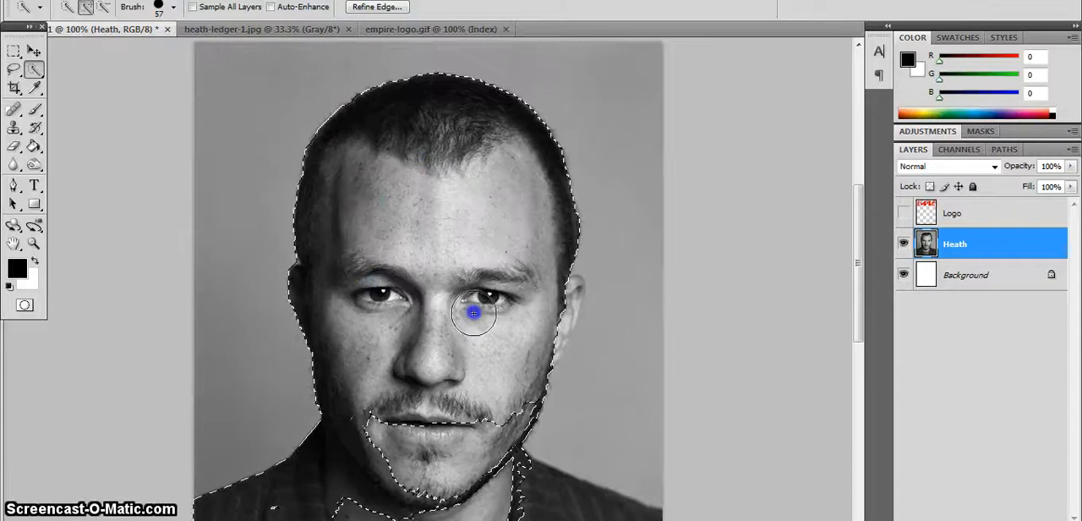
drag(459, 410, 391, 431)
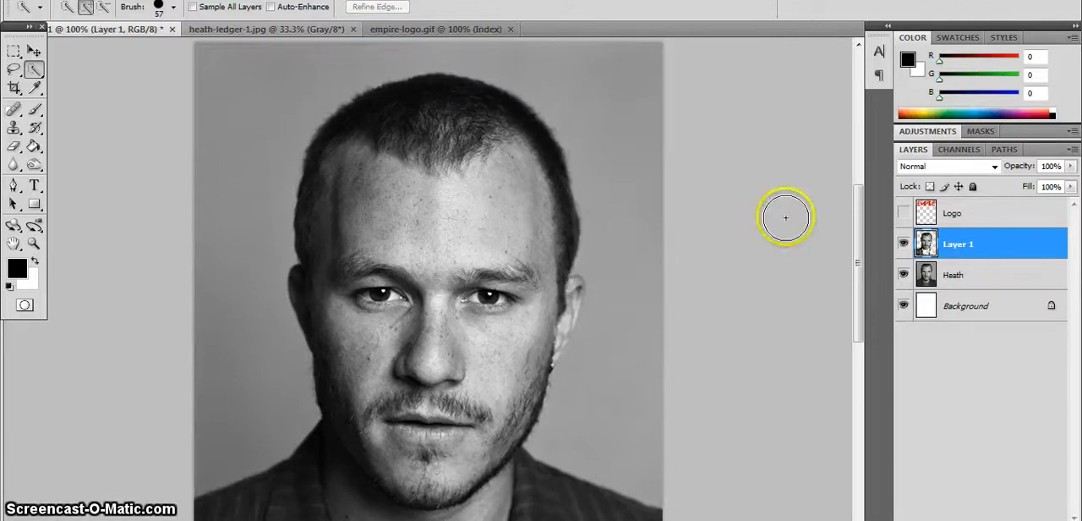
Hide the Heath layer to check the head cutout on Layer 1, and make the Logo and Heath layers visible.
click(903, 276)
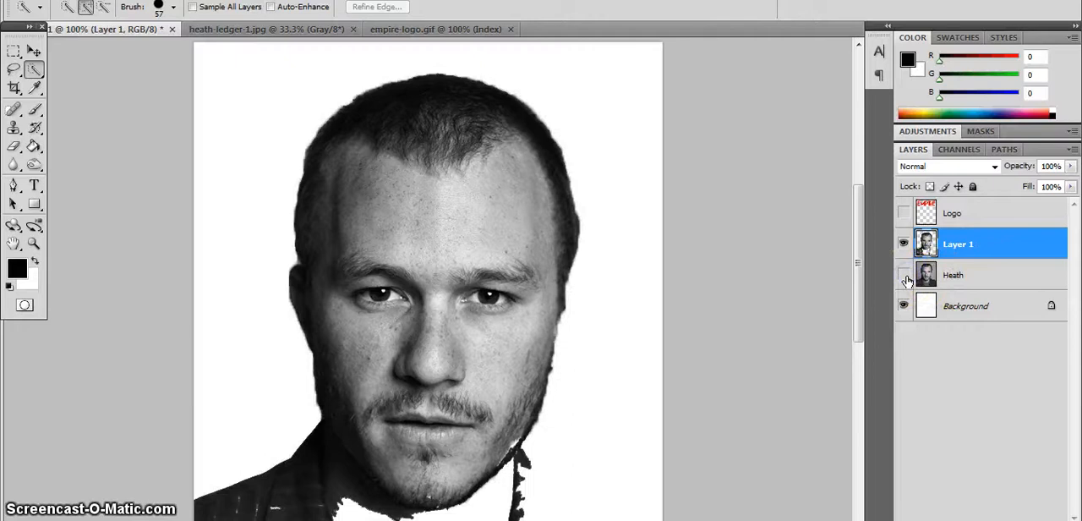
click(903, 212)
click(904, 275)
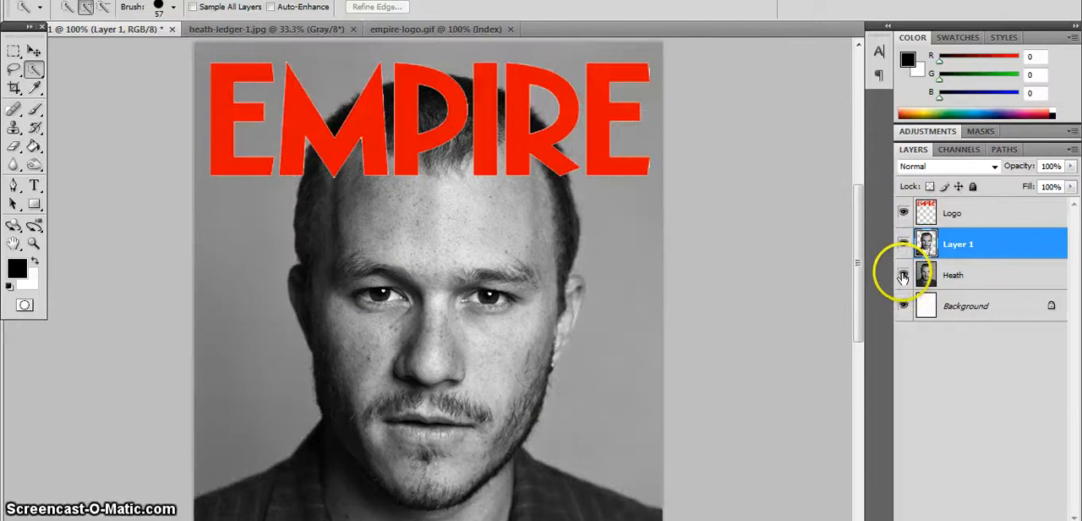
Try shifting the Layer 1 cutout slightly off the underlying portrait with the Move tool and undo the move.
click(34, 52)
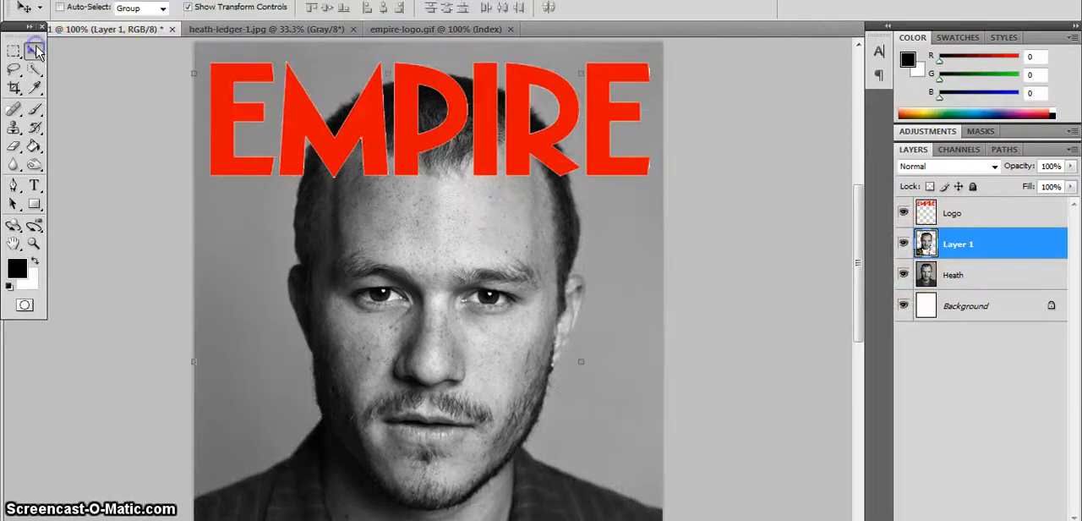
mouse_move(389, 235)
mouse_down()
mouse_move(357, 225)
mouse_move(212, 288)
mouse_move(375, 234)
mouse_move(235, 259)
mouse_move(346, 220)
mouse_move(434, 228)
mouse_move(281, 242)
mouse_move(406, 227)
mouse_up()
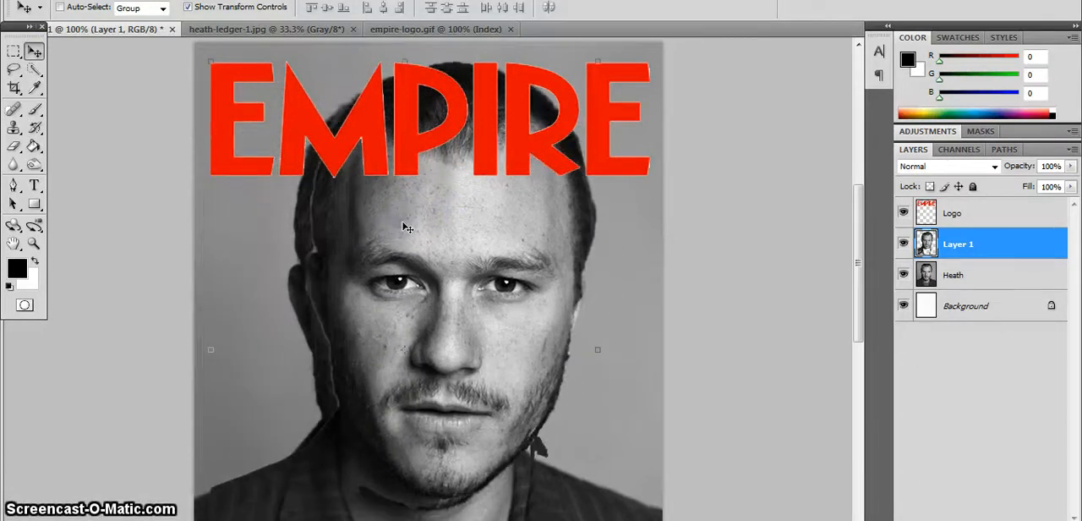
key(ctrl+z)
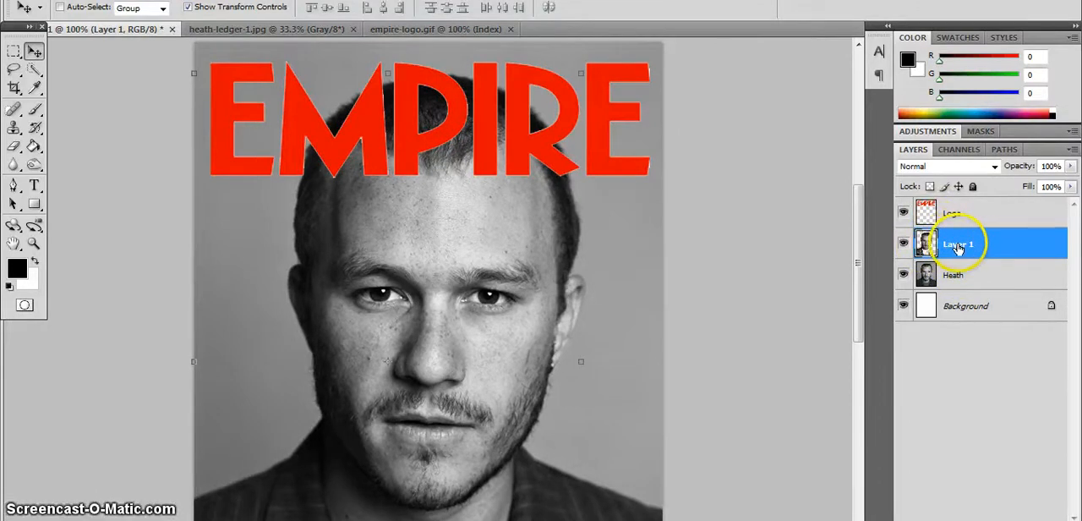
Place Layer 1 above the Logo layer and nudge the Empire logo up close to the cover's top edge.
drag(950, 244, 959, 213)
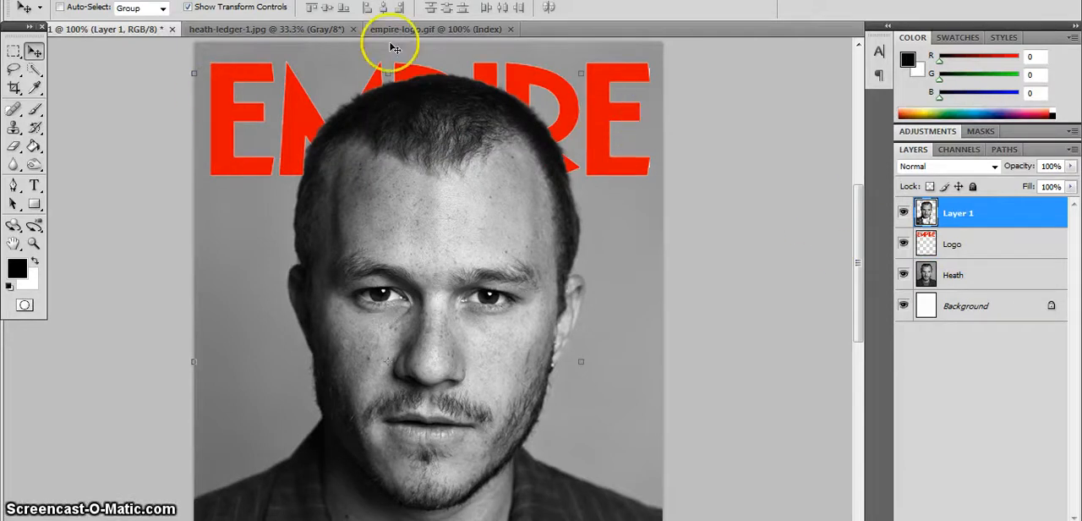
click(972, 245)
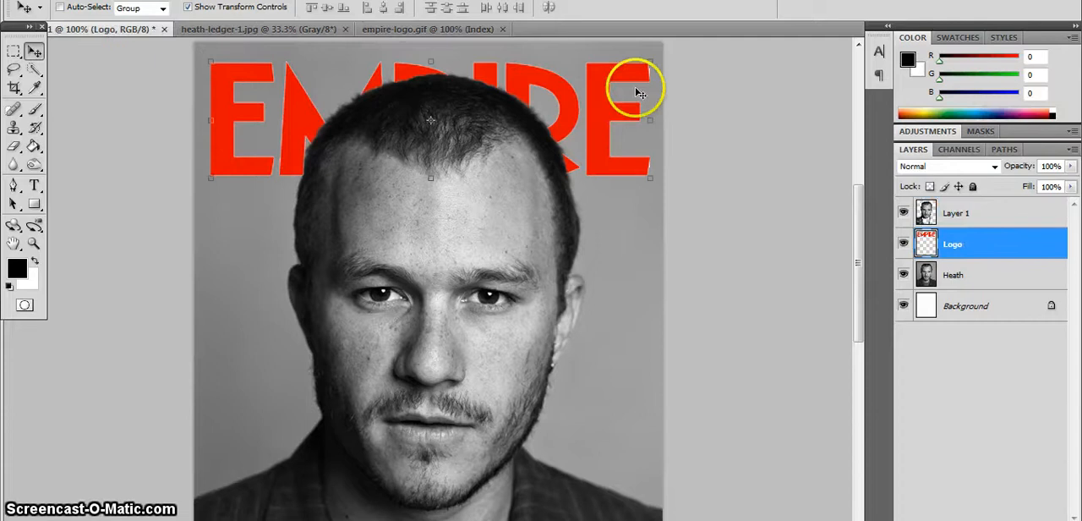
key(Up)
key(Up)
key(Up)
key(Up)
key(Up)
key(Up)
key(Up)
key(Up)
key(Up)
key(Up)
key(Up)
key(Up)
key(Up)
key(Up)
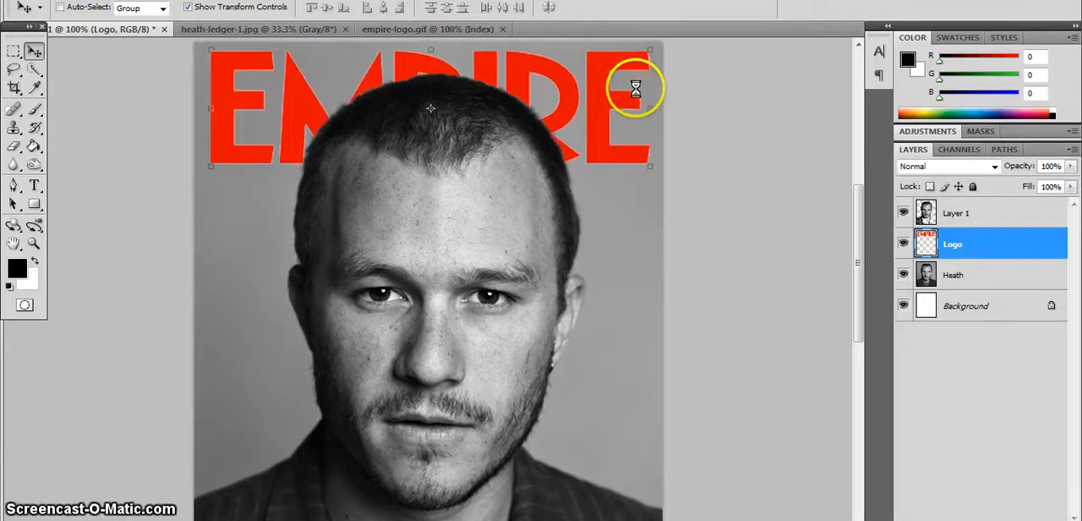
key(Up)
key(Up)
key(Up)
key(Up)
key(Up)
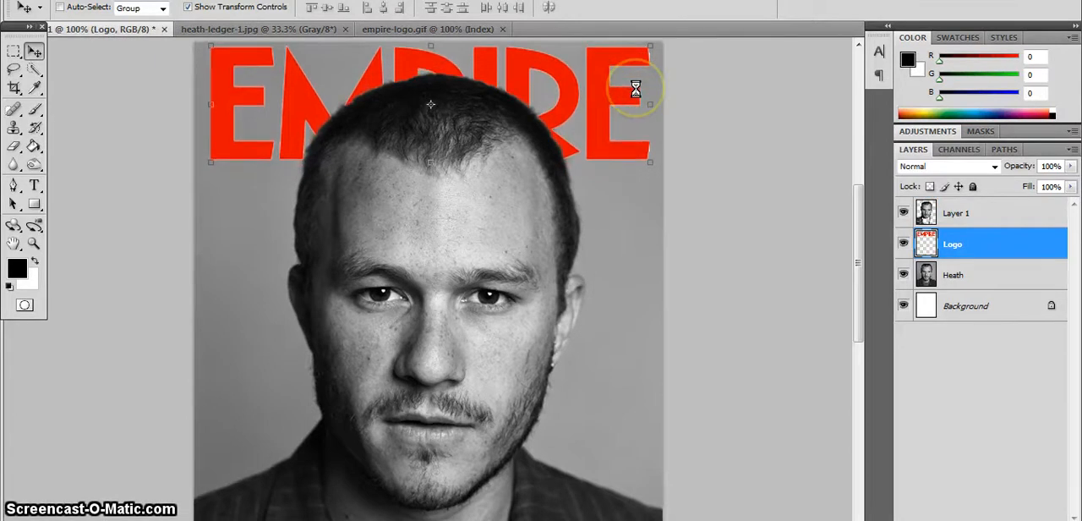
Switch to the browser's Empire magazine cover image results and examine how figures overlap the masthead, including on the Iron Man 2 cover.
mouse_move(127, 518)
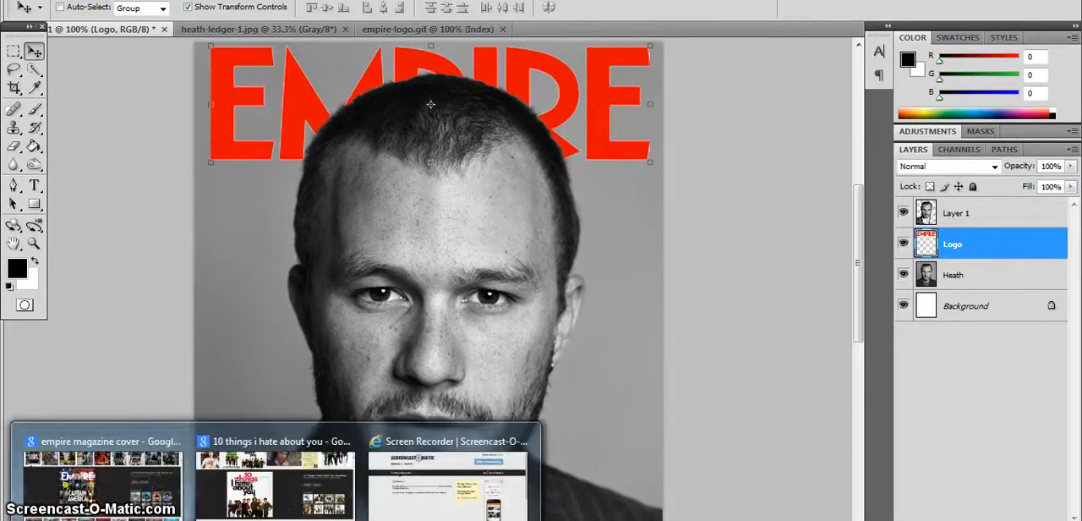
click(127, 489)
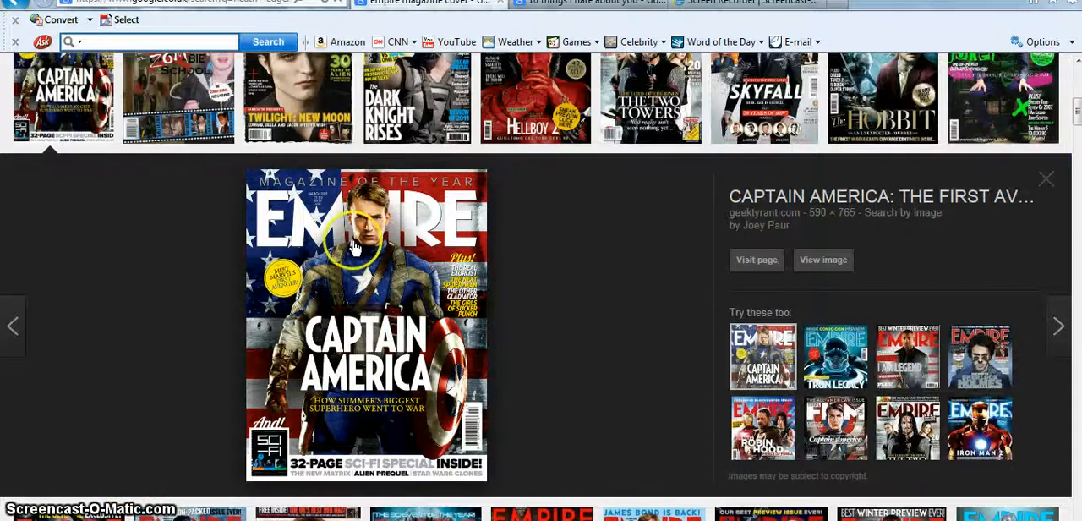
scroll(524, 236, up, 2)
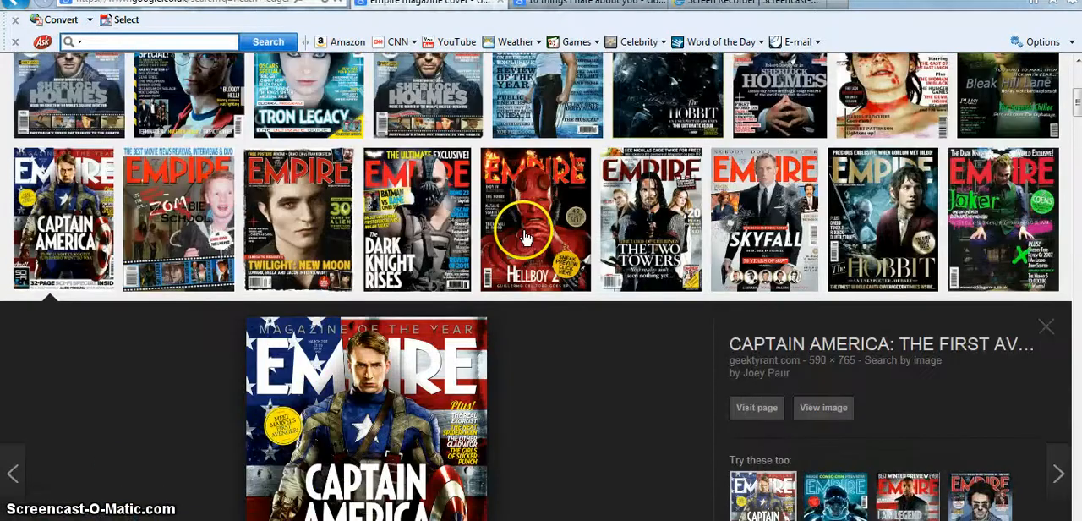
scroll(523, 229, up, 1)
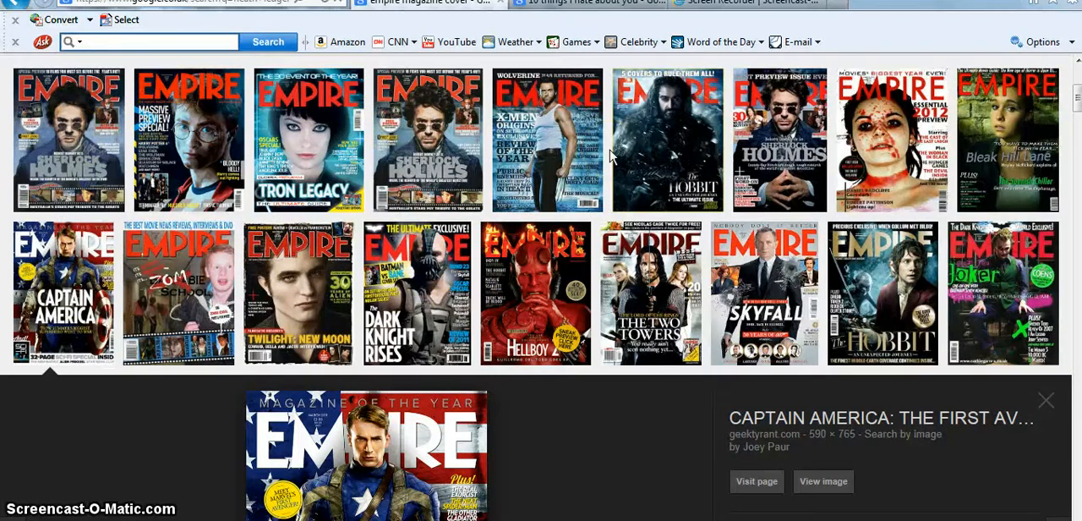
scroll(612, 154, up, 3)
scroll(612, 157, down, 8)
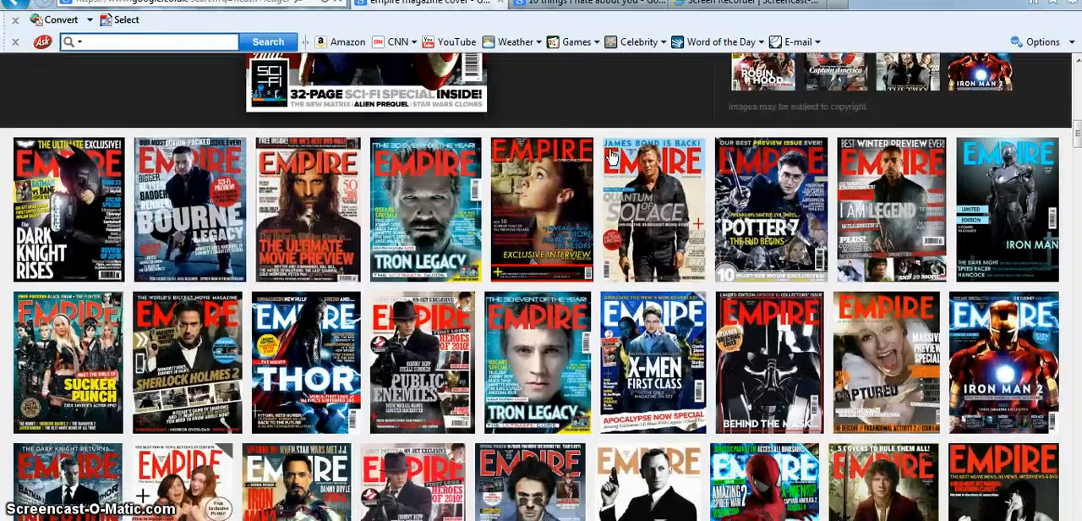
scroll(613, 156, down, 1)
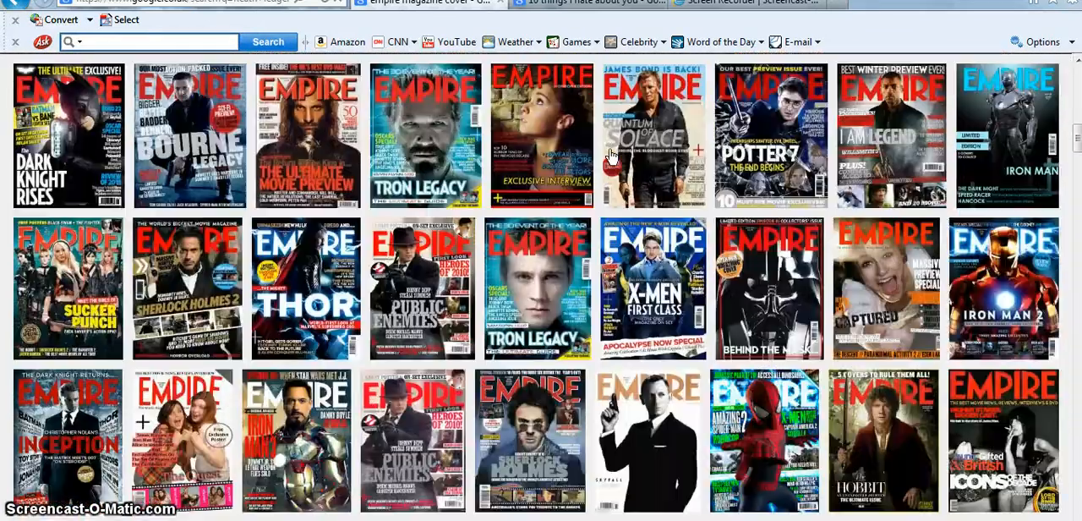
click(1001, 252)
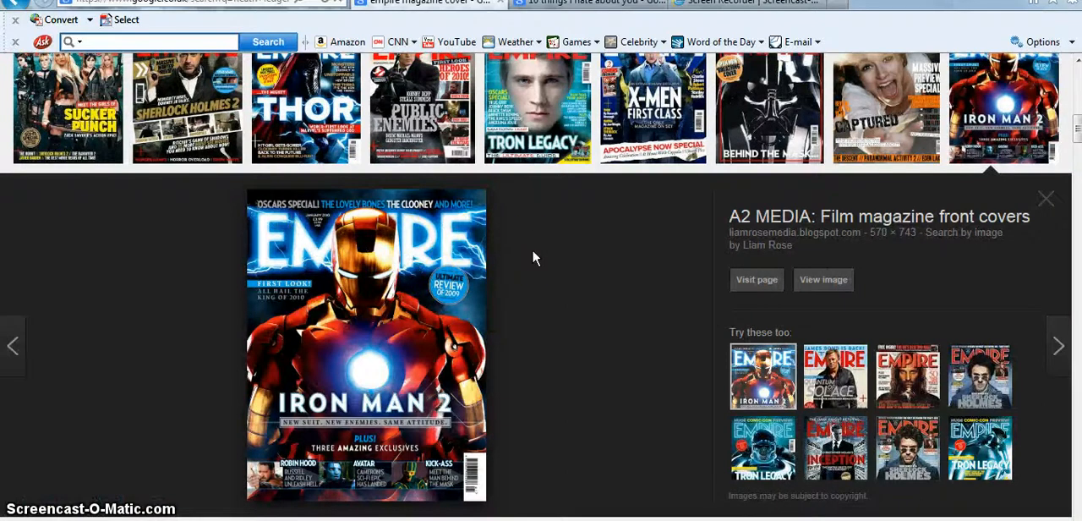
scroll(531, 248, up, 2)
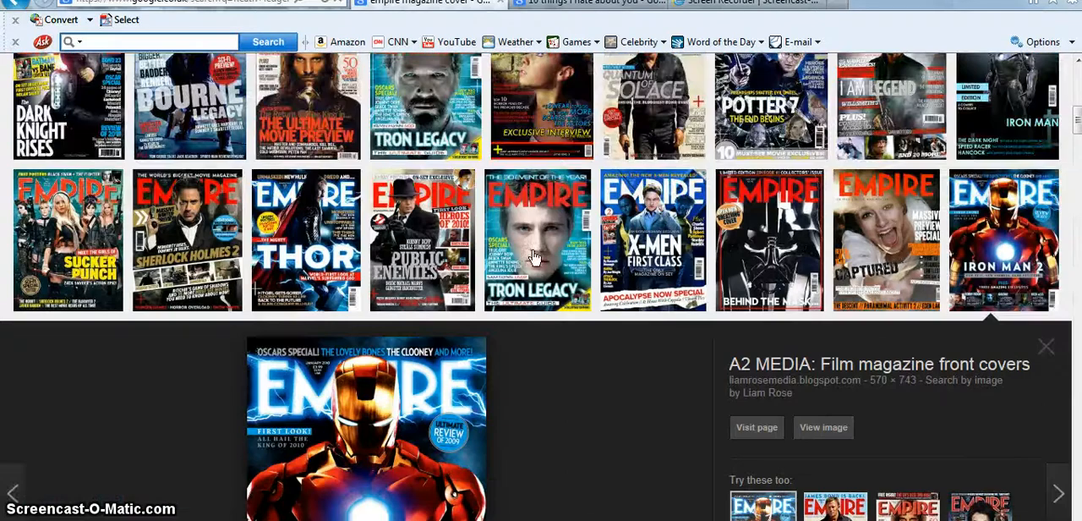